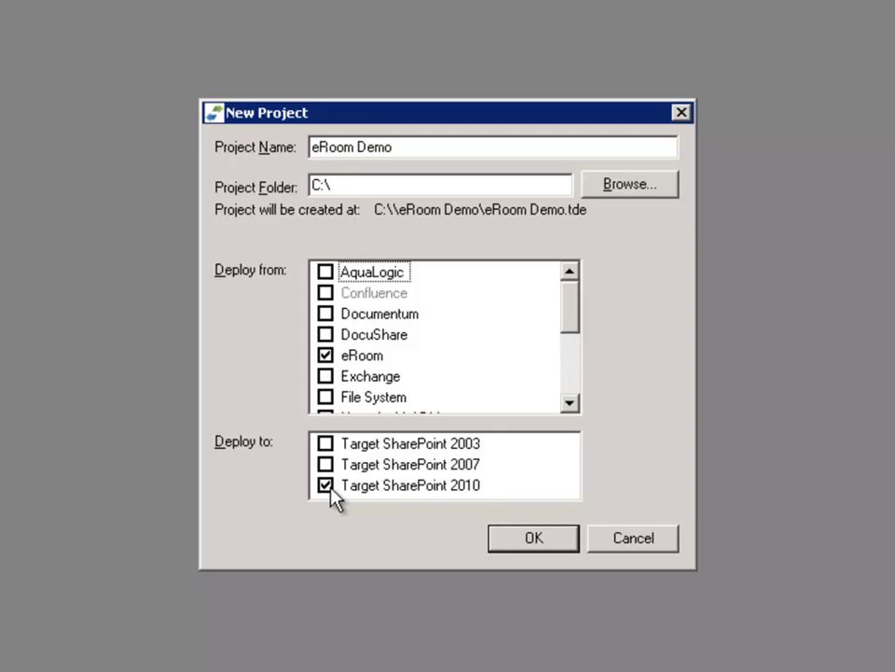
Choose Target SharePoint 2010 as the deployment target and create the eRoom Demo project
{"action": "left_click", "coordinate": [329, 486]}
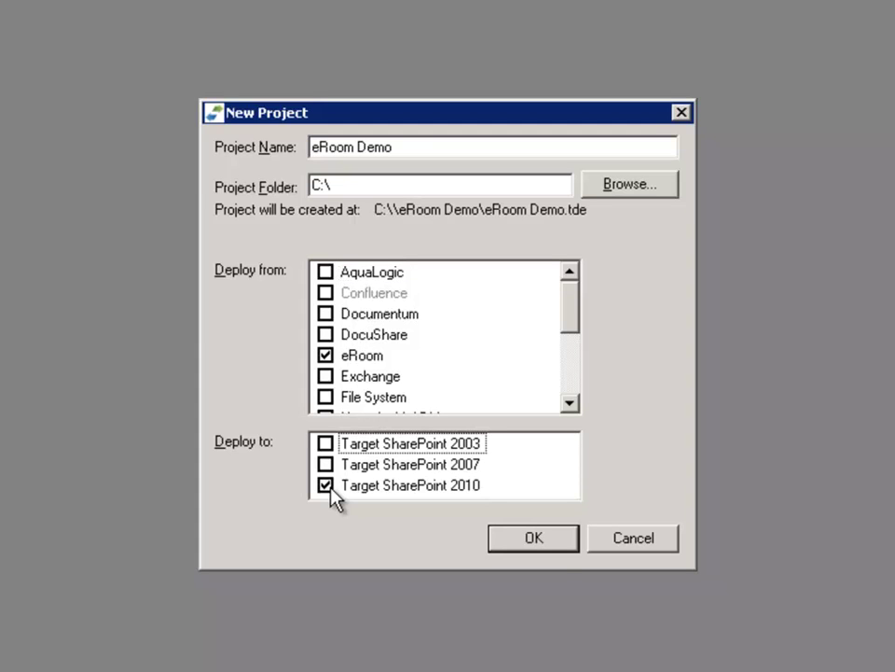
{"action": "left_click", "coordinate": [534, 538]}
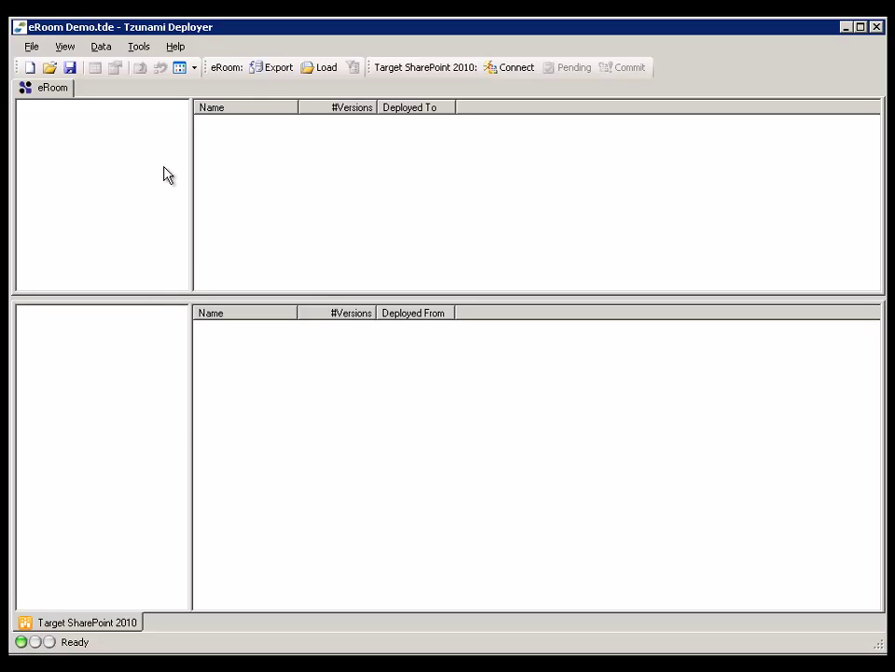
Start an eRoom export to TDX with Export Security turned off, accepting the default item and comment settings
{"action": "right_click", "coordinate": [166, 175]}
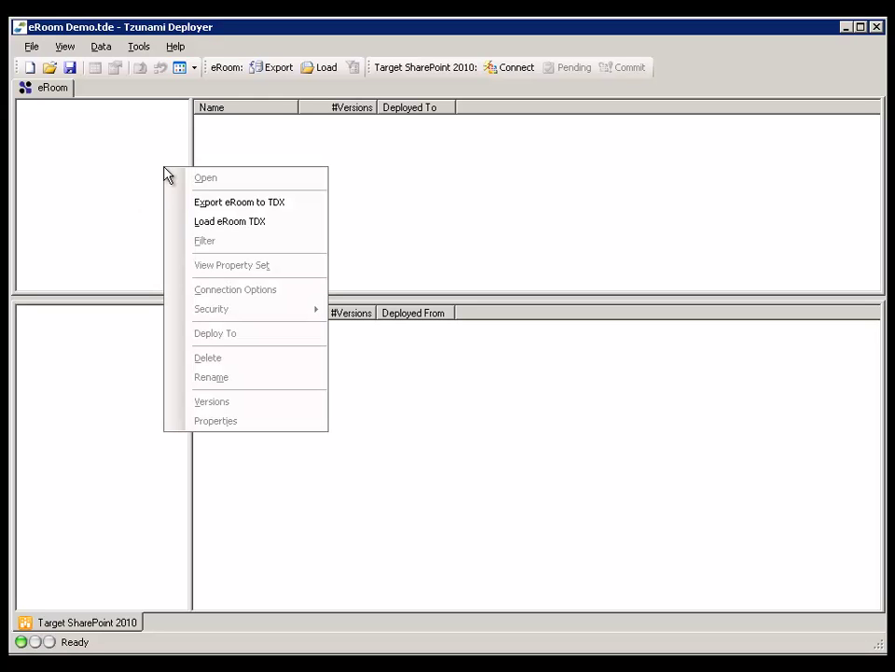
{"action": "left_click", "coordinate": [313, 204]}
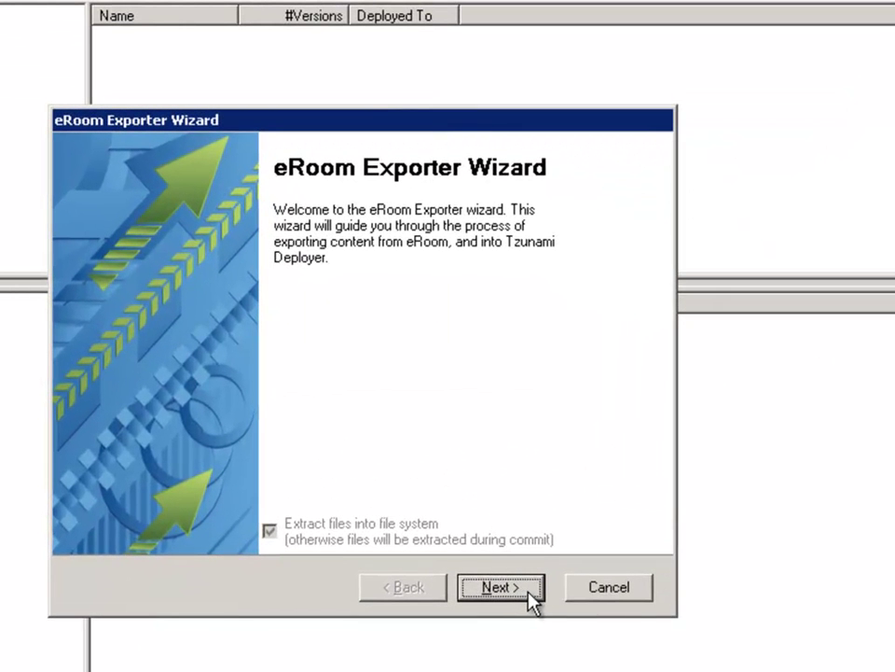
{"action": "left_click", "coordinate": [528, 590]}
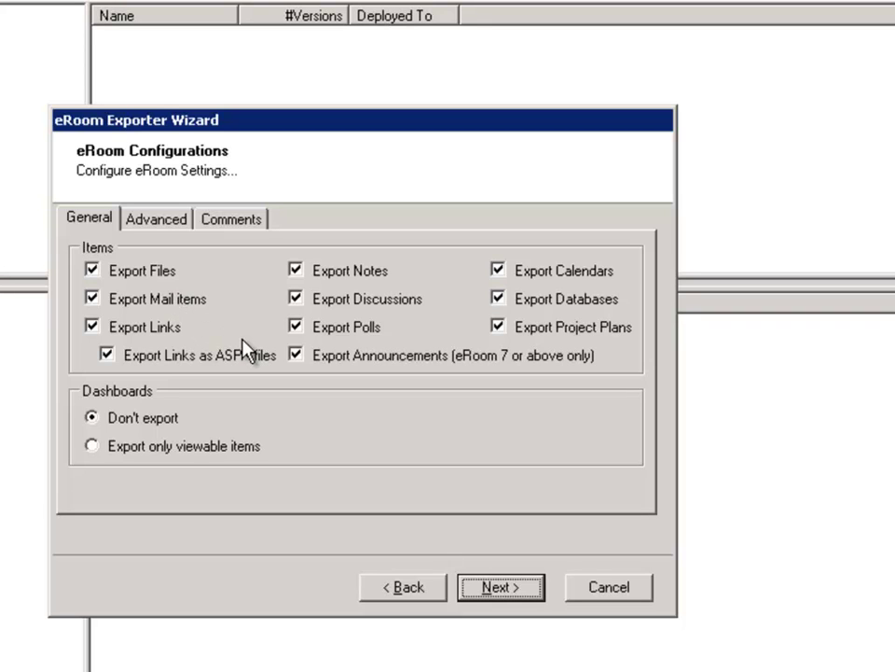
{"action": "left_click", "coordinate": [173, 224]}
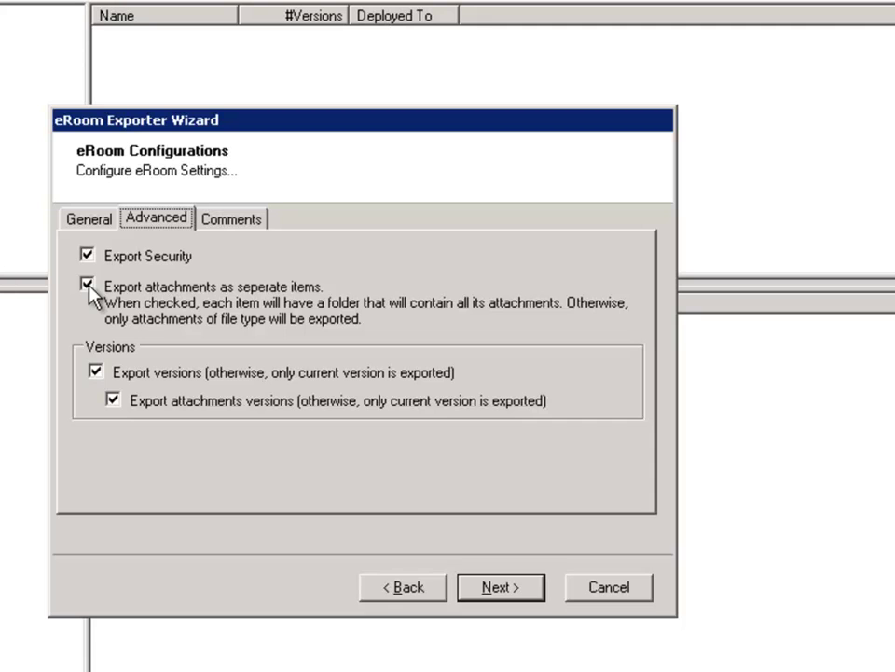
{"action": "left_click", "coordinate": [87, 255]}
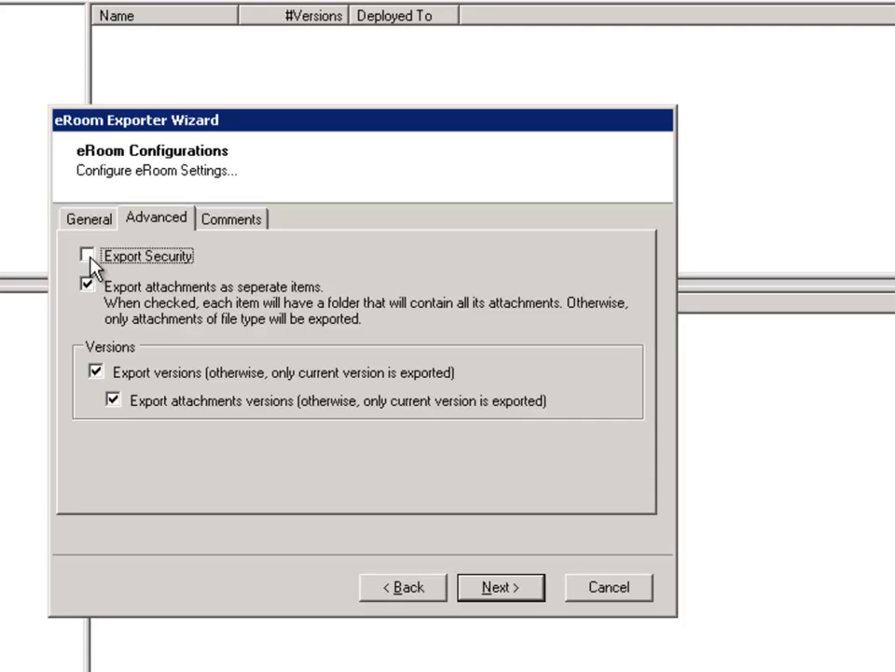
{"action": "left_click", "coordinate": [258, 222]}
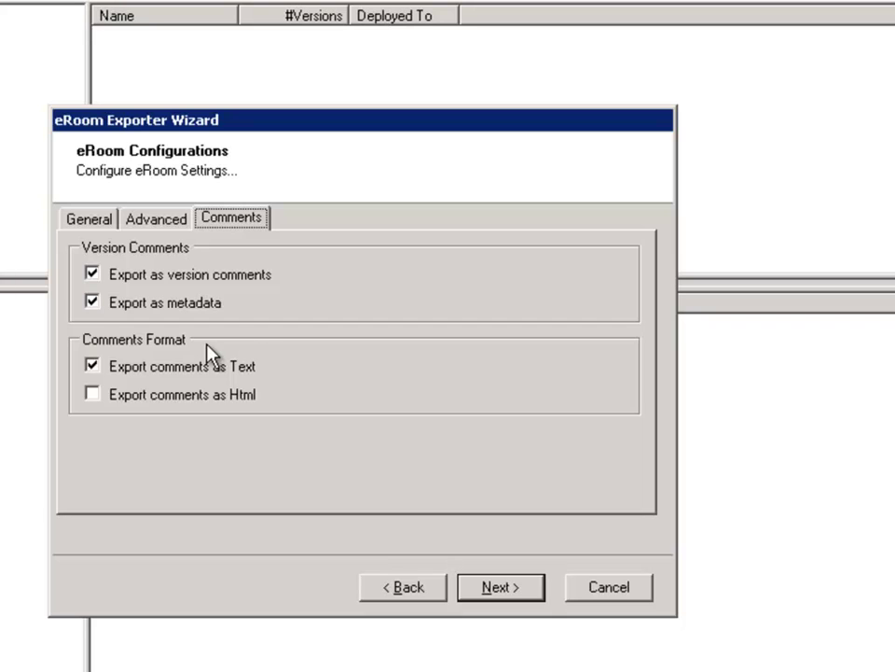
{"action": "left_click", "coordinate": [533, 594]}
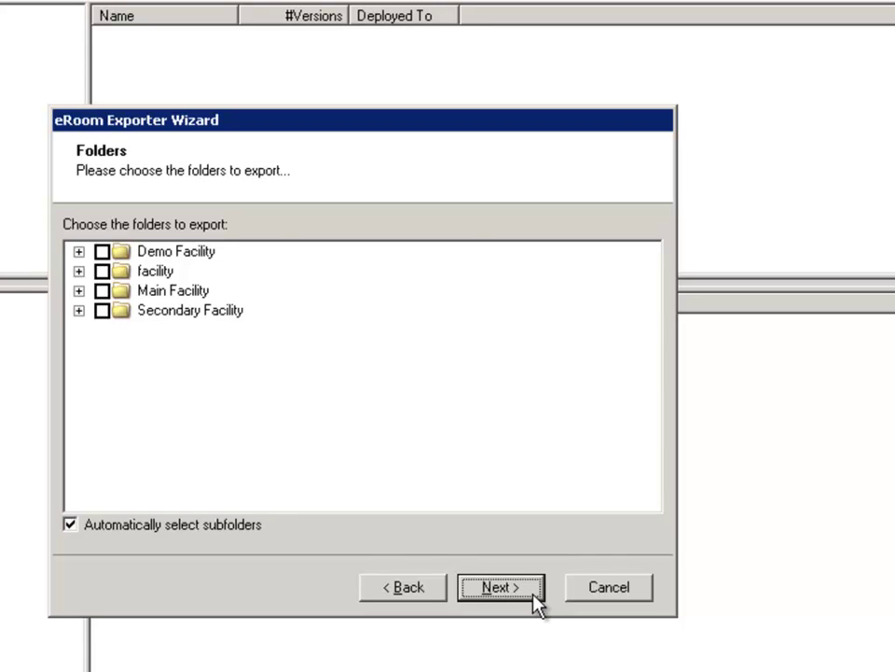
Select Demo Facility with its subfolders for export, leaving the export filter empty
{"action": "left_click", "coordinate": [102, 251]}
{"action": "left_click", "coordinate": [80, 252]}
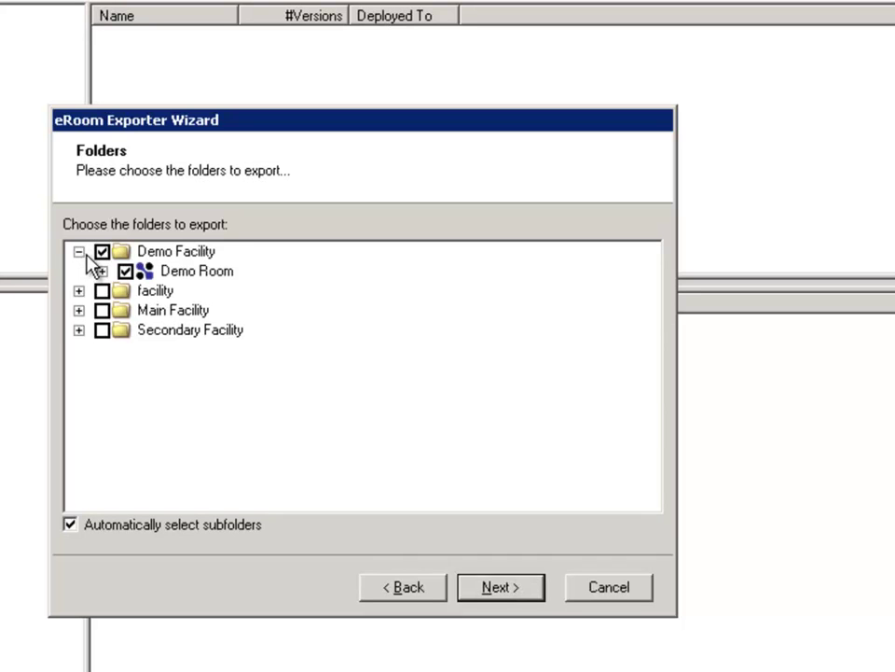
{"action": "left_click", "coordinate": [539, 587]}
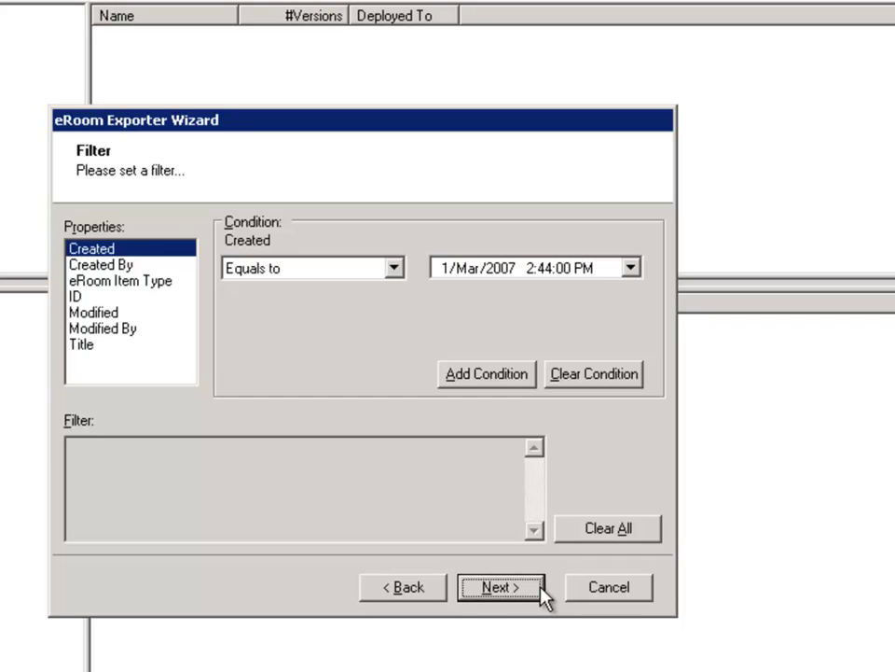
{"action": "left_click", "coordinate": [501, 586]}
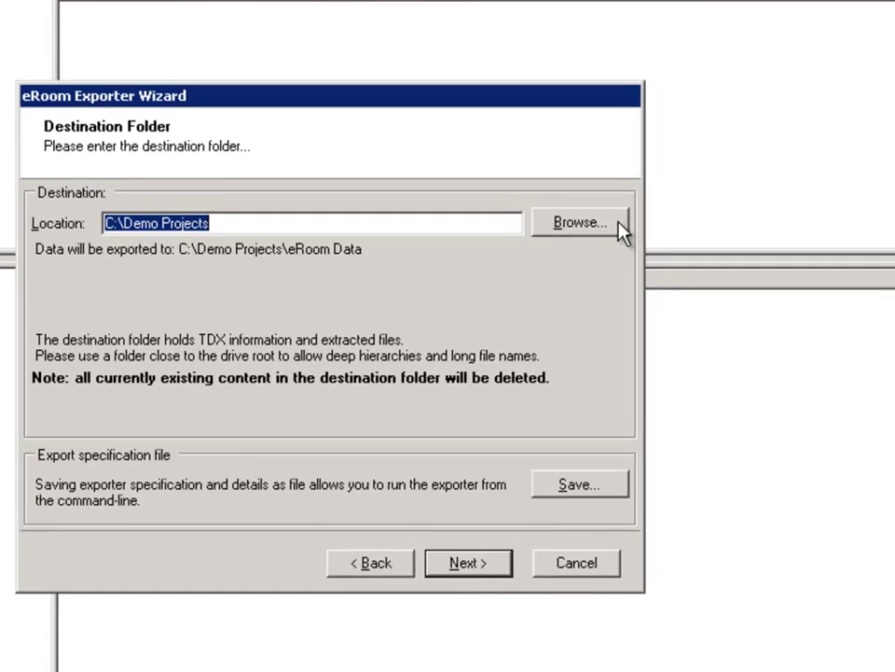
Choose C:\Demo Projects as the destination folder and run the eRoom export to completion
{"action": "left_click", "coordinate": [653, 248]}
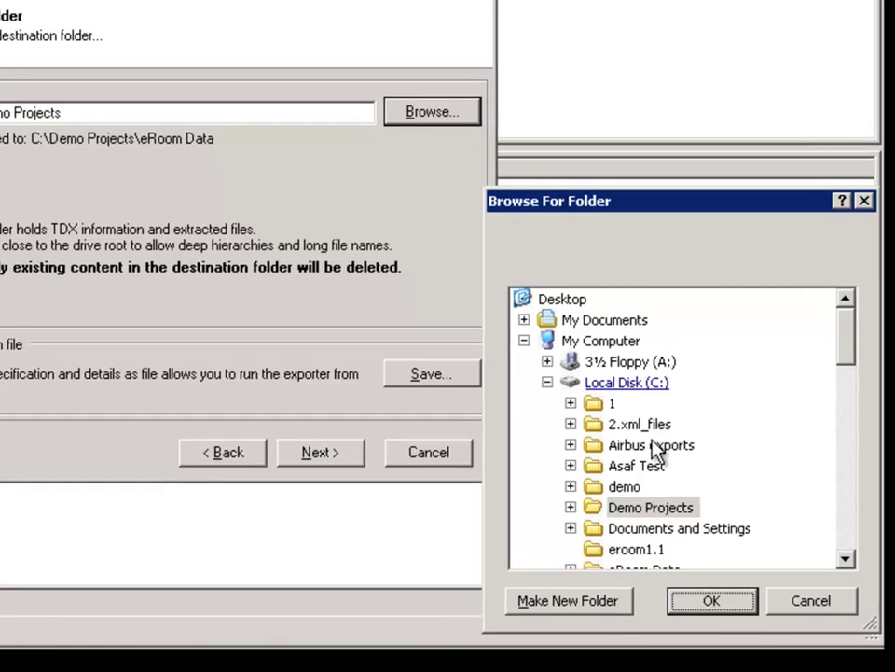
{"action": "left_click", "coordinate": [665, 507]}
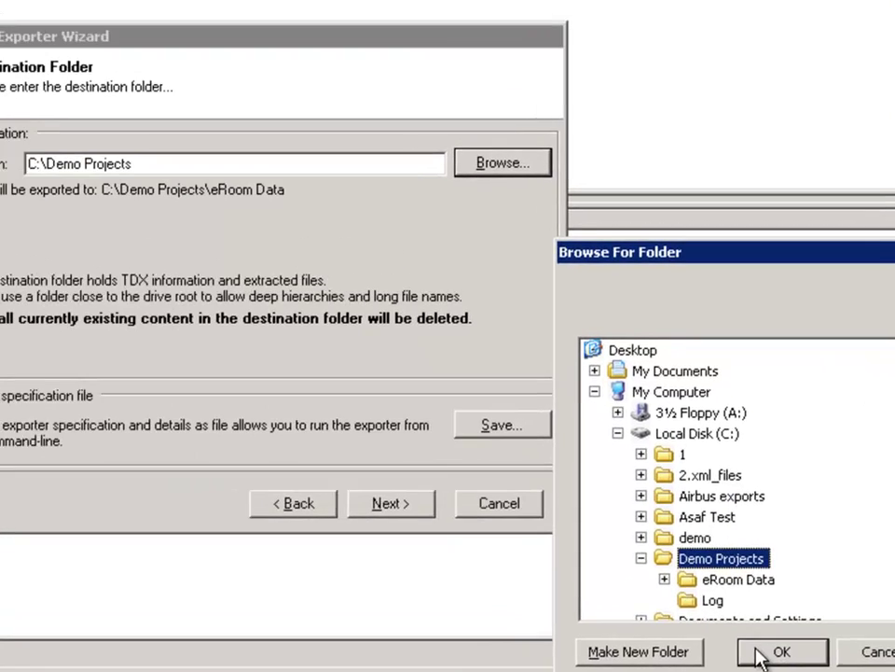
{"action": "left_click", "coordinate": [692, 601]}
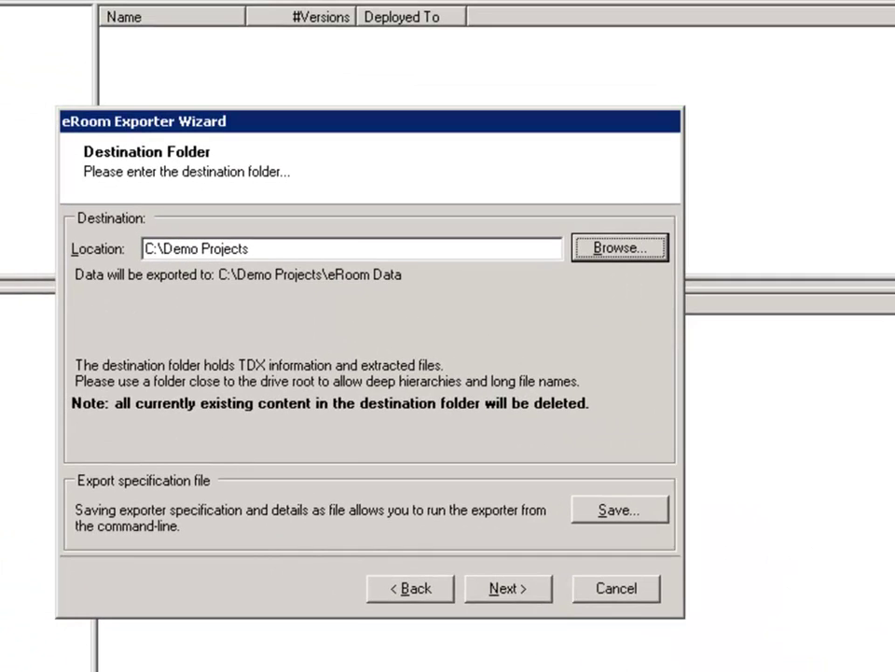
{"action": "left_click", "coordinate": [540, 597]}
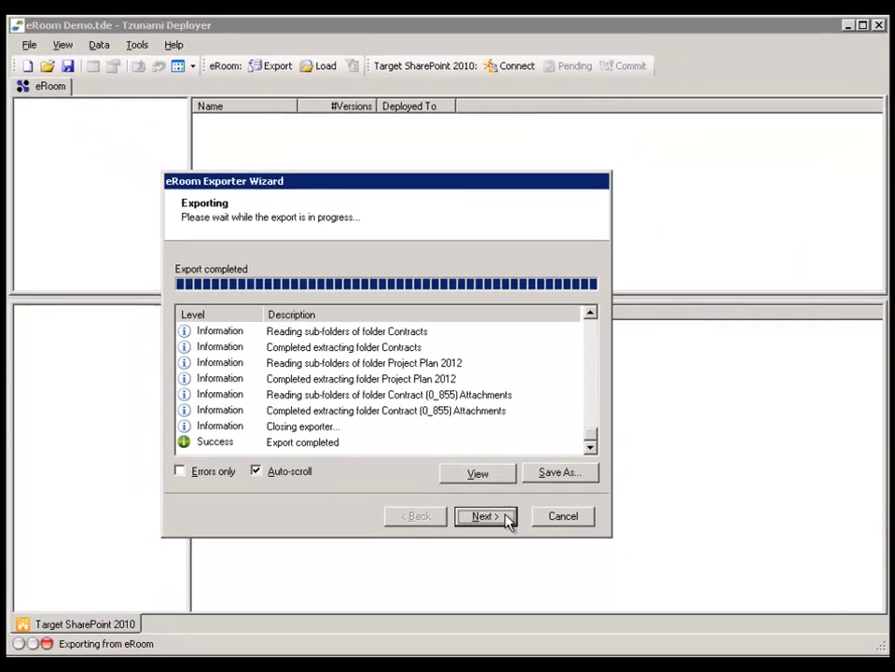
{"action": "left_click", "coordinate": [508, 518]}
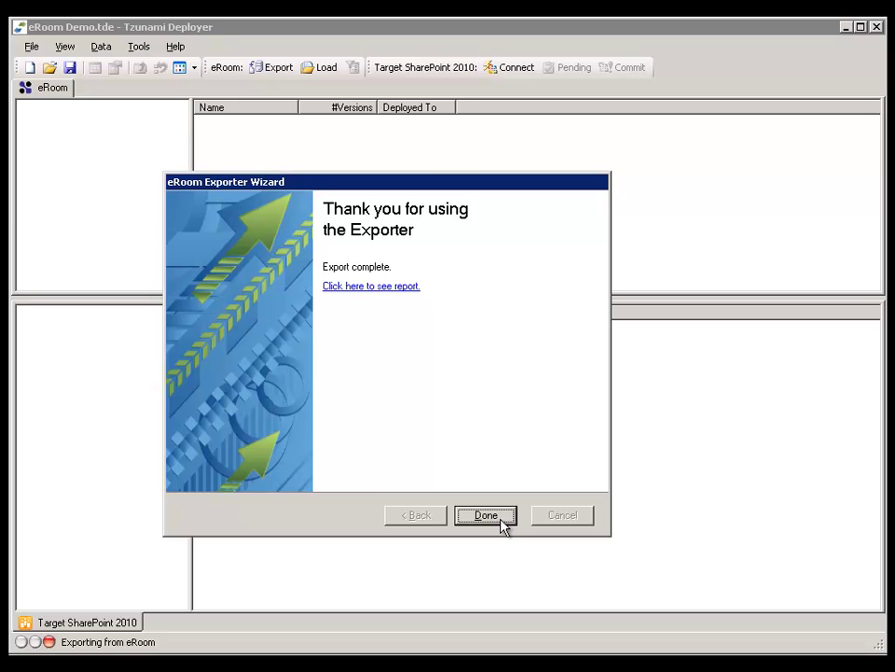
Open the exporter report, look through its summary and close it
{"action": "left_click", "coordinate": [403, 287]}
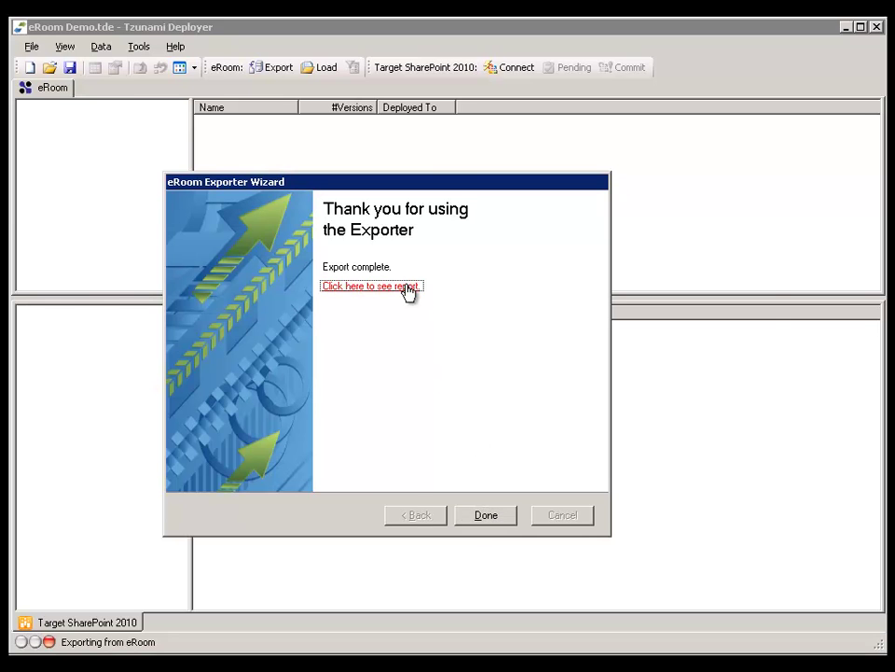
{"action": "mouse_move", "coordinate": [770, 220]}
{"action": "left_mouse_down"}
{"action": "mouse_move", "coordinate": [771, 271]}
{"action": "mouse_move", "coordinate": [771, 216]}
{"action": "left_mouse_up"}
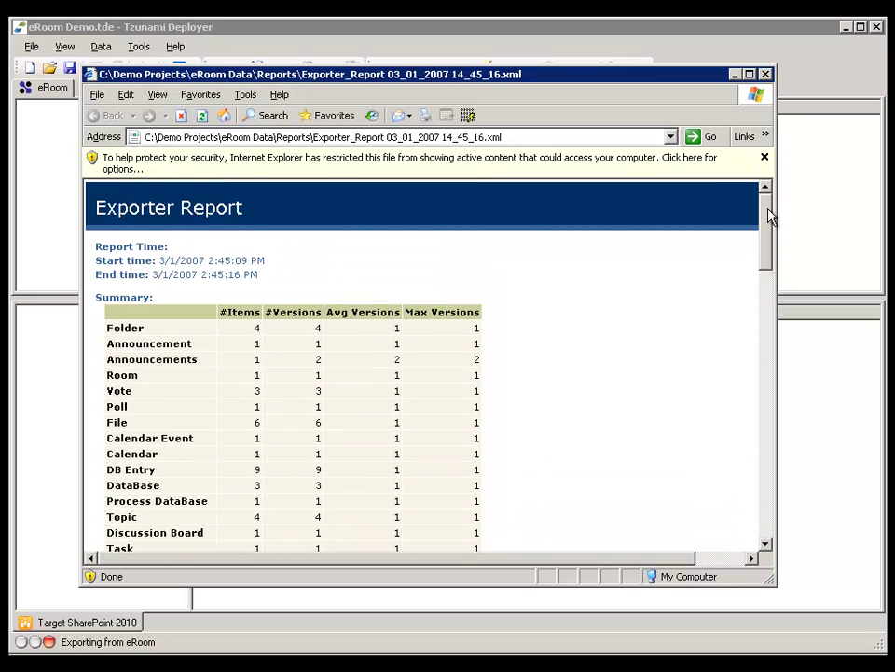
{"action": "left_click", "coordinate": [765, 73]}
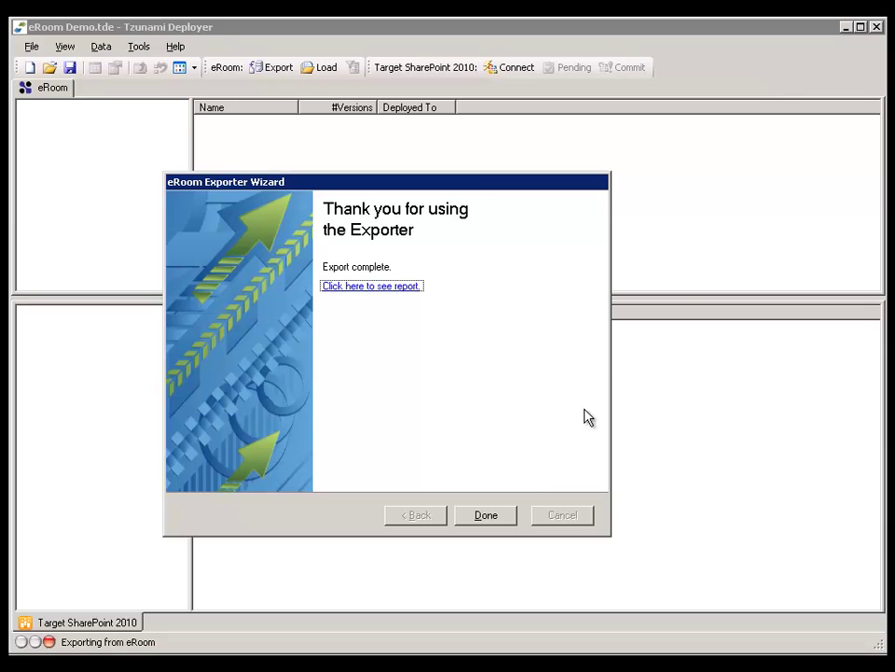
Finish the exporter wizard and load the exported exportData.tdx under the name "eRoom demo"
{"action": "left_click", "coordinate": [504, 519]}
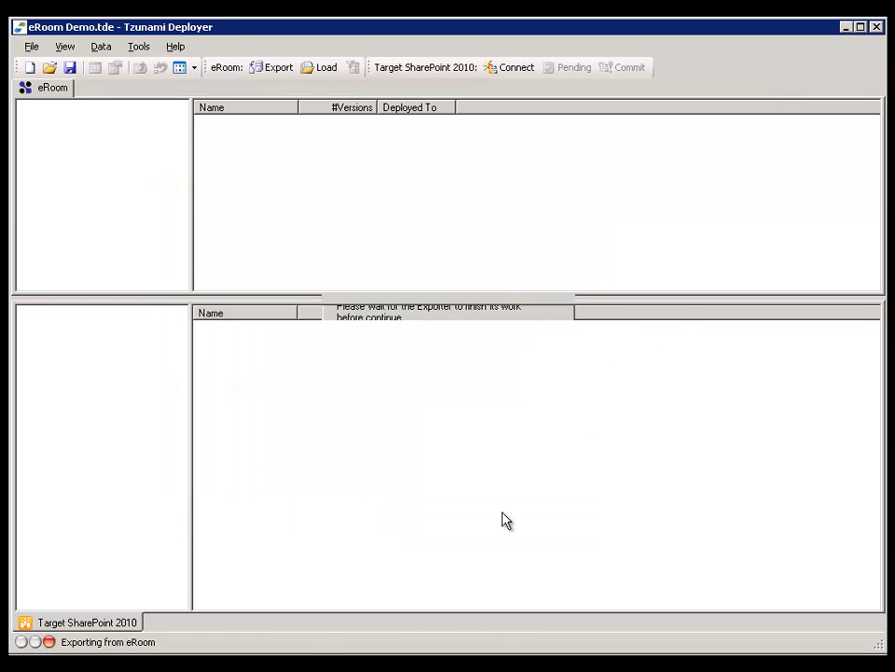
{"action": "type", "text": "eRoom"}
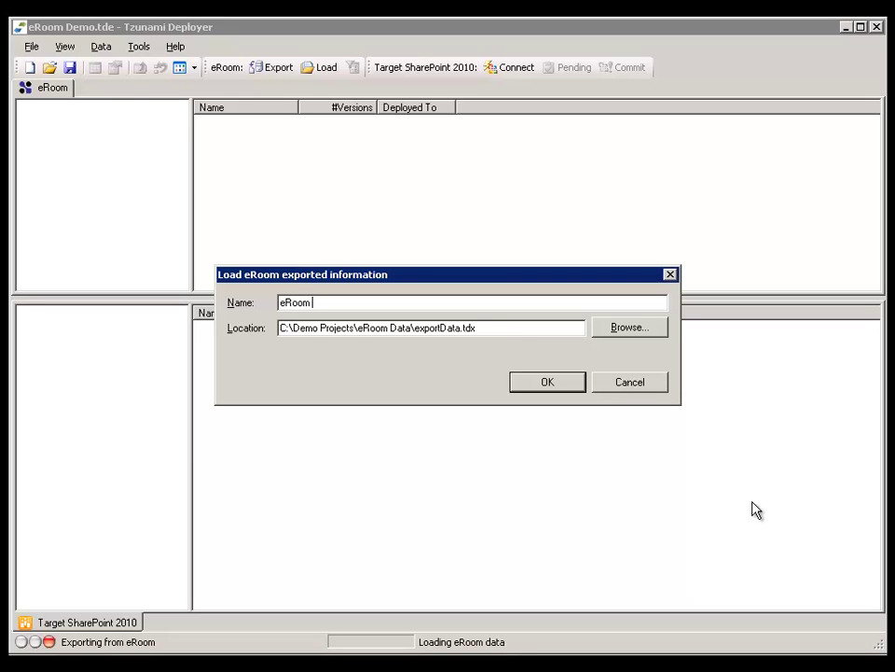
{"action": "type", "text": " demo"}
{"action": "left_click", "coordinate": [572, 380]}
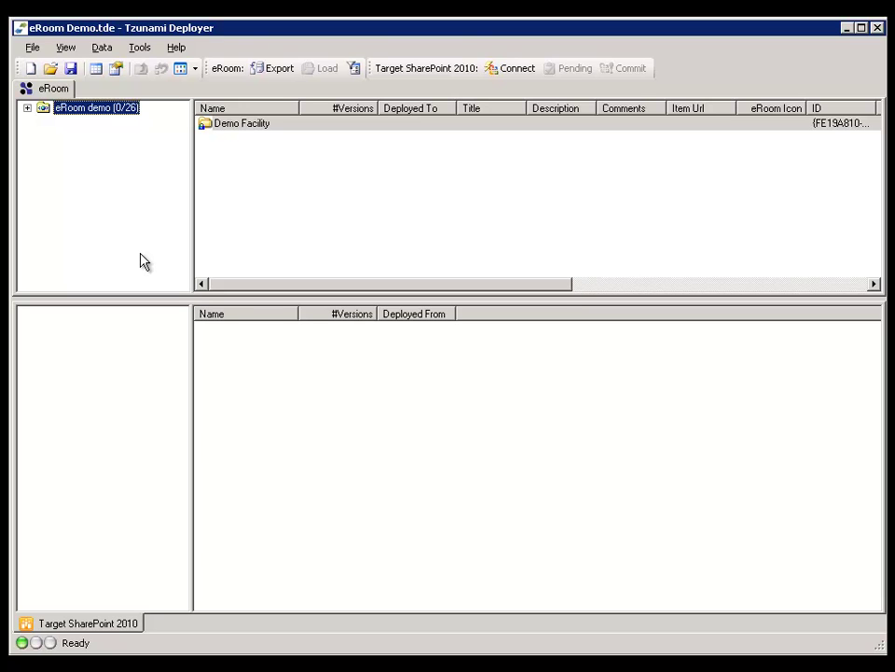
Expand the loaded eRoom data down to Demo Room and examine its calendar, HR folder, poll, discussion board, contact list and URL links
{"action": "left_click", "coordinate": [27, 108]}
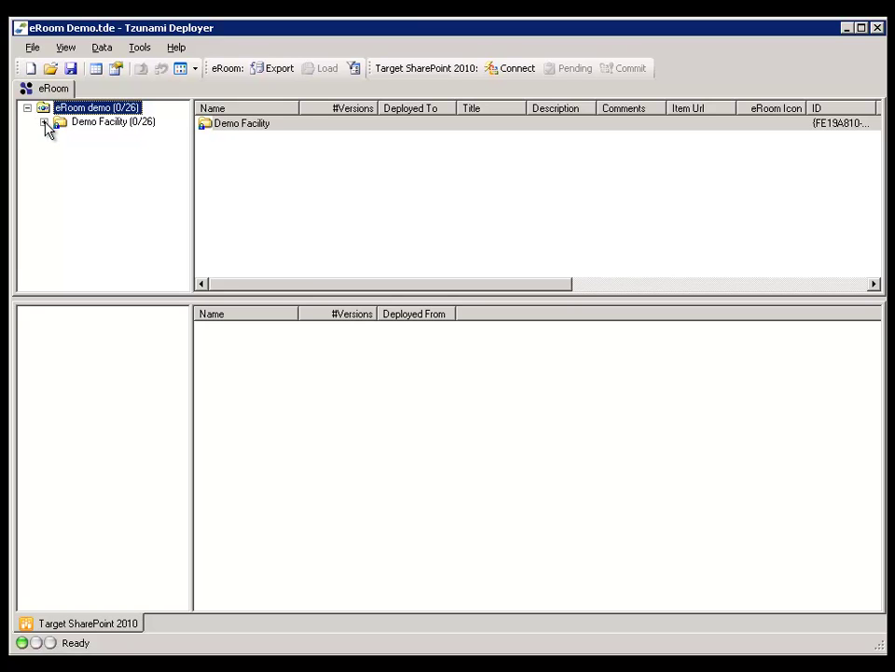
{"action": "left_click", "coordinate": [44, 122]}
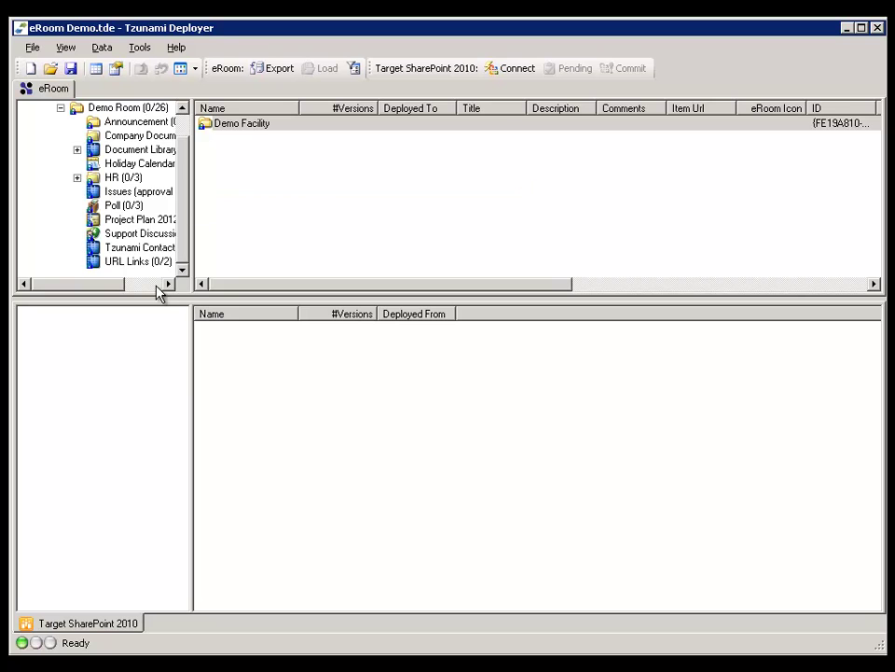
{"action": "left_click", "coordinate": [154, 284]}
{"action": "left_click", "coordinate": [110, 152]}
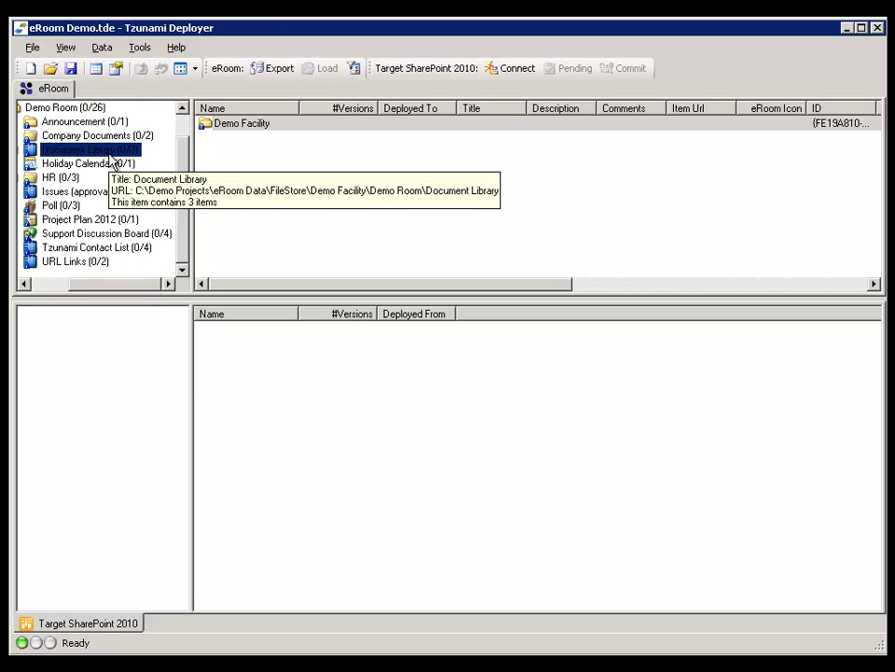
{"action": "left_click", "coordinate": [84, 165]}
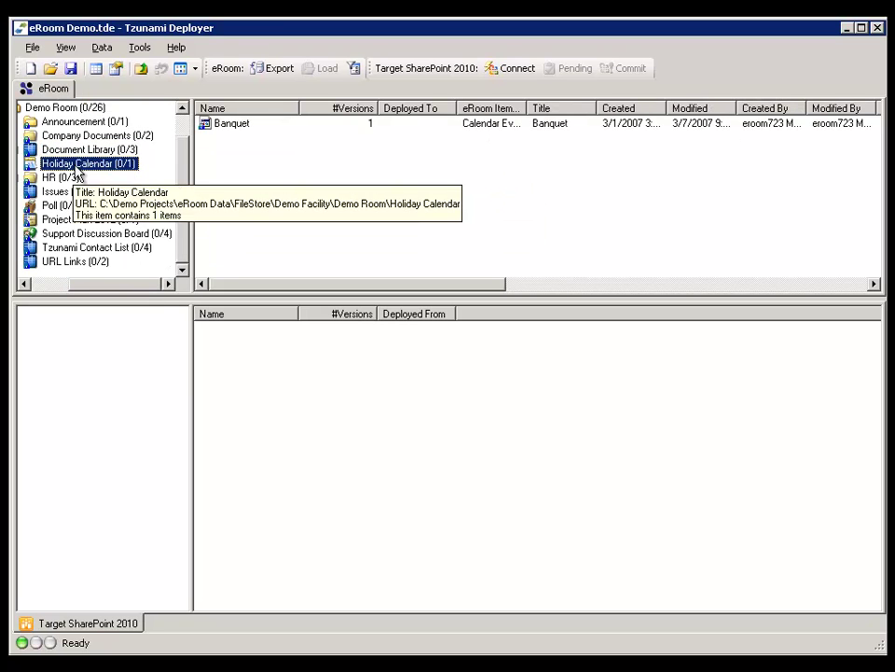
{"action": "left_click", "coordinate": [77, 179]}
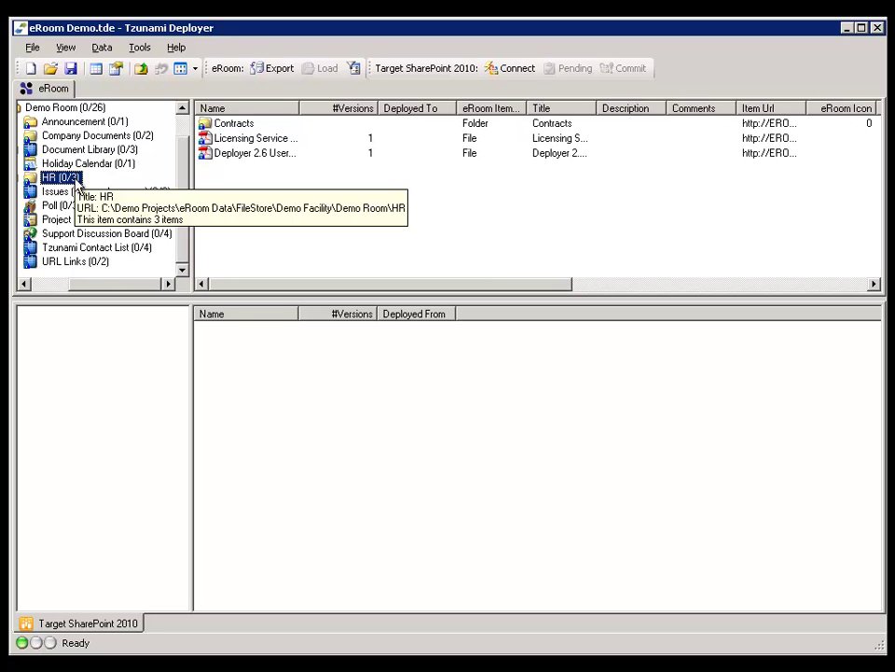
{"action": "left_click", "coordinate": [71, 207]}
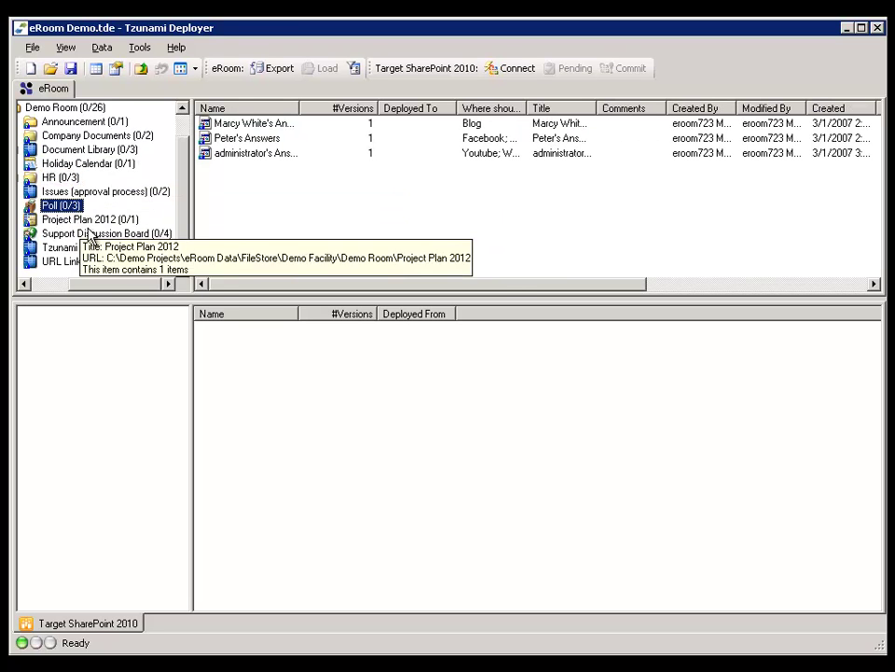
{"action": "left_click", "coordinate": [101, 235]}
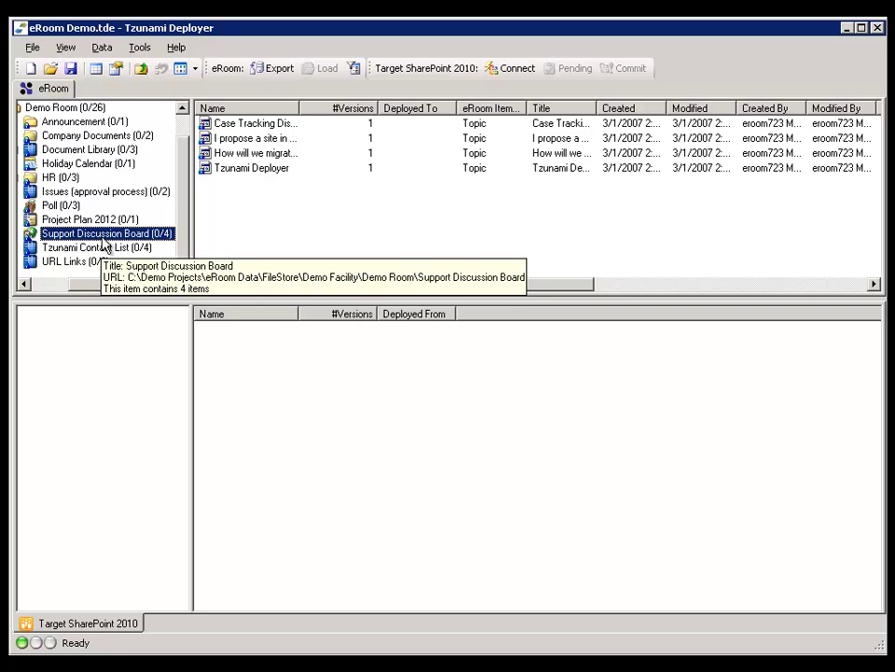
{"action": "left_click", "coordinate": [106, 248]}
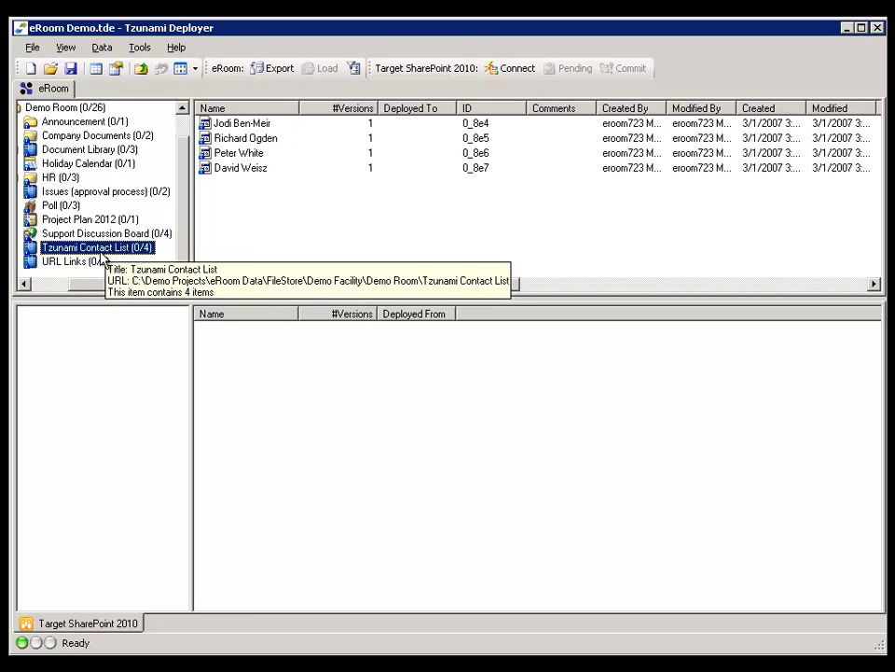
{"action": "left_click", "coordinate": [99, 264]}
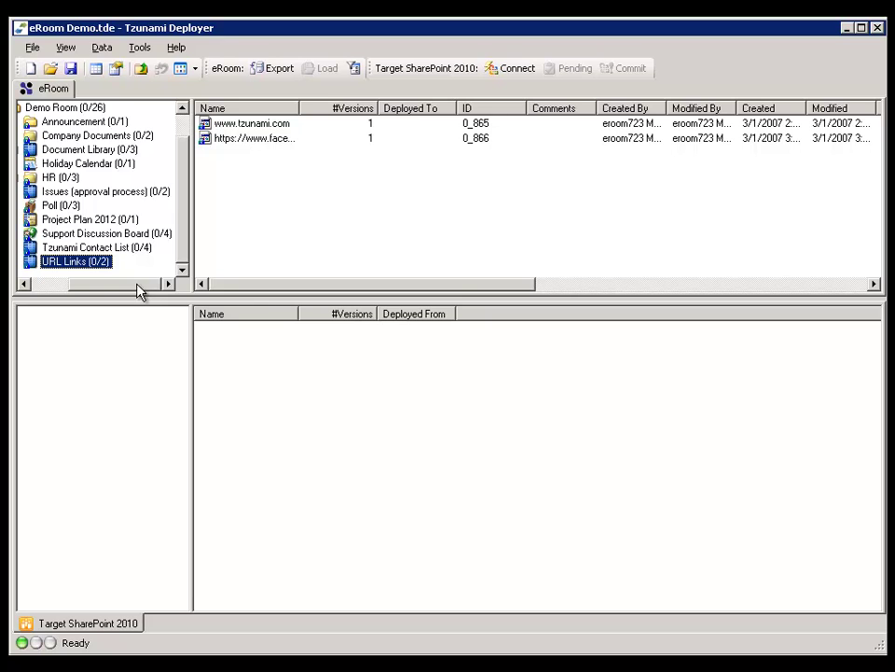
{"action": "mouse_move", "coordinate": [136, 285]}
{"action": "left_mouse_down"}
{"action": "mouse_move", "coordinate": [103, 279]}
{"action": "mouse_move", "coordinate": [151, 284]}
{"action": "left_mouse_up"}
{"action": "left_click", "coordinate": [260, 138]}
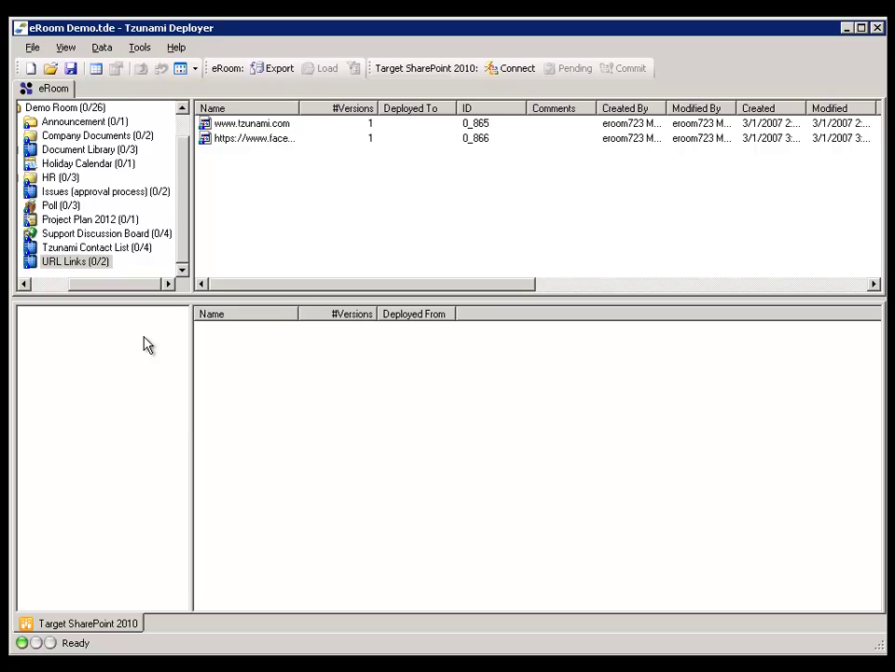
Connect to the target SharePoint 2010 server sp10f-s1 as the administrator account, entering the account password, and continue to the web applications
{"action": "right_click", "coordinate": [147, 344]}
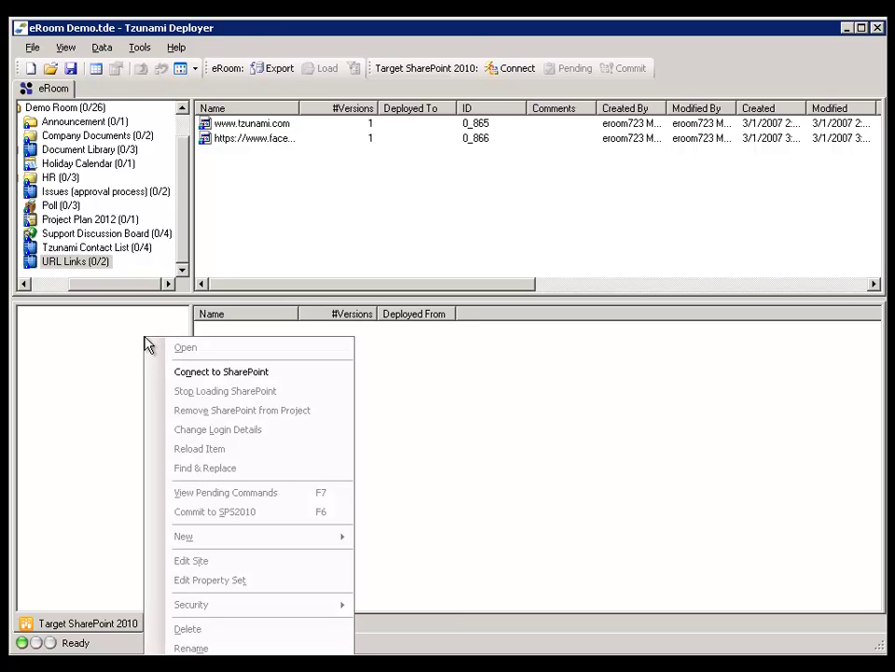
{"action": "left_click", "coordinate": [330, 372]}
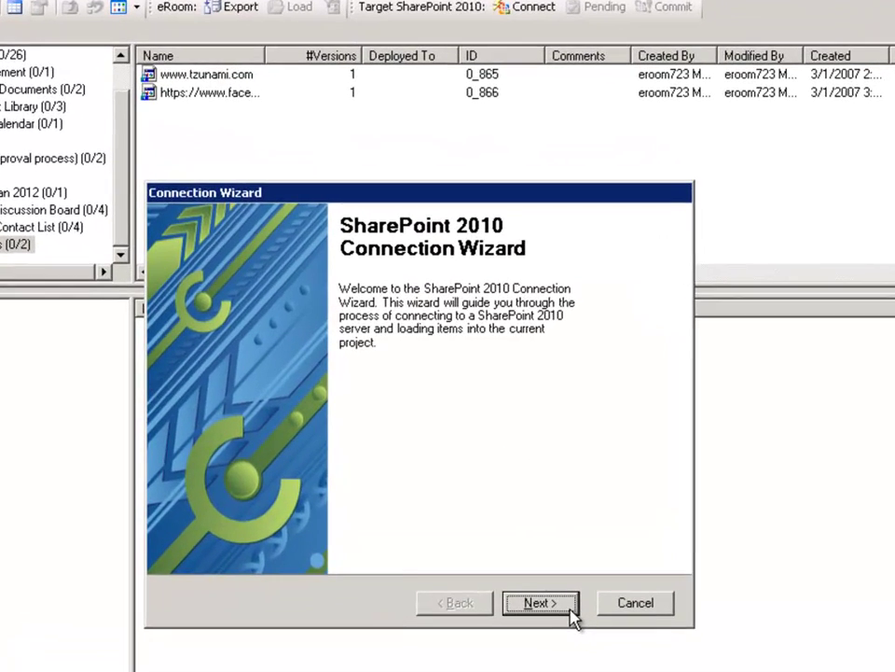
{"action": "left_click", "coordinate": [569, 607]}
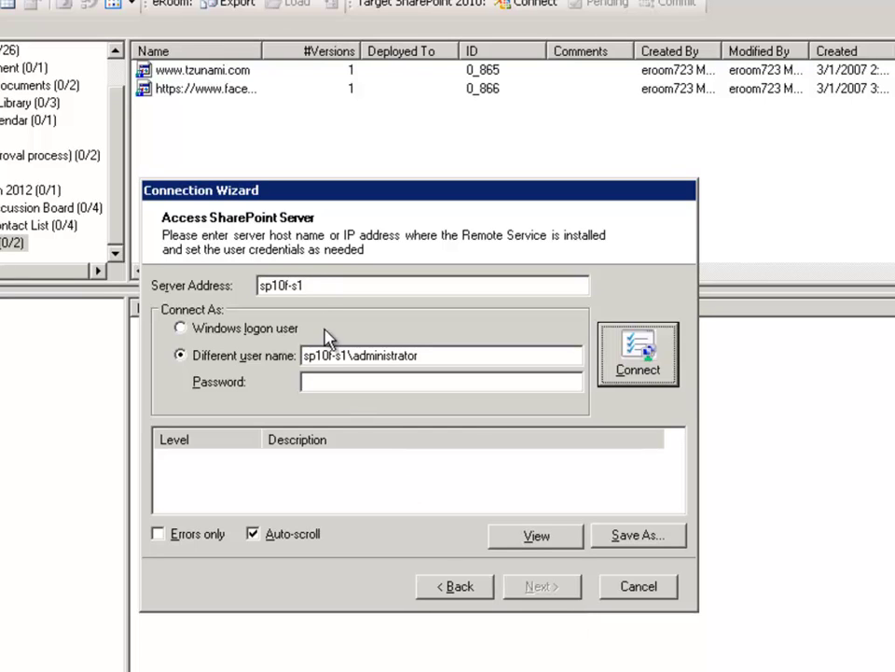
{"action": "left_click", "coordinate": [293, 285]}
{"action": "double_click", "coordinate": [292, 285]}
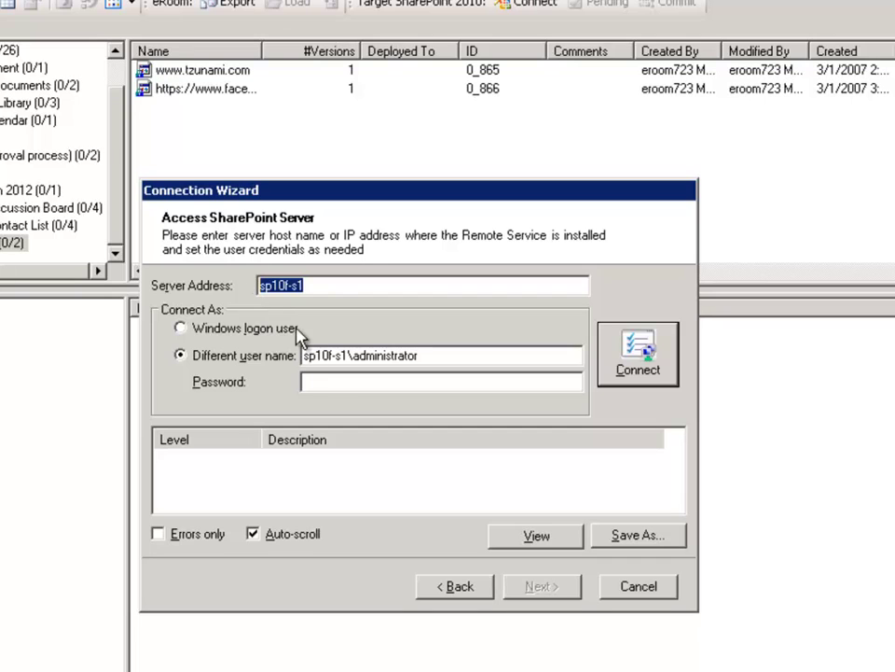
{"action": "left_click", "coordinate": [337, 382]}
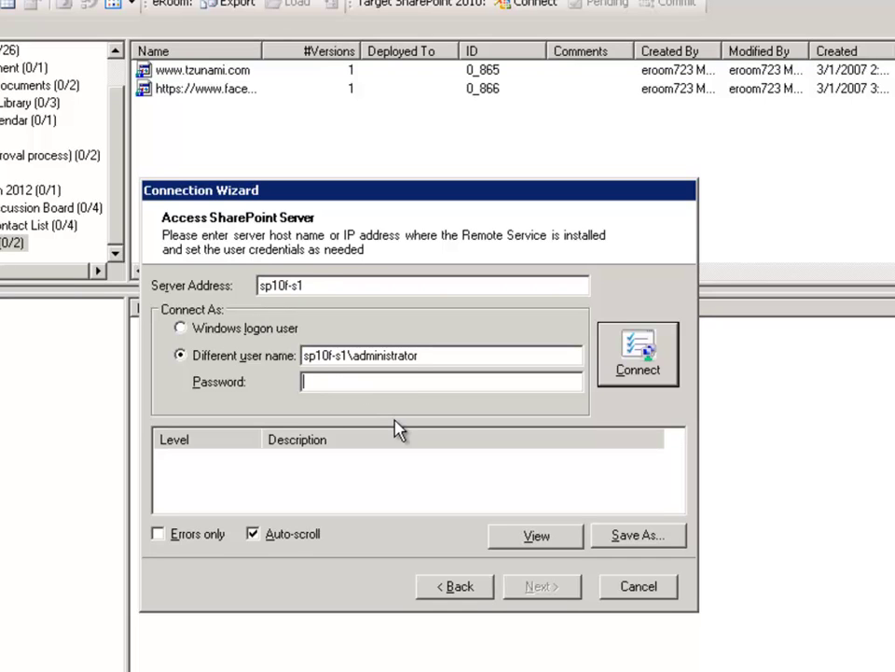
{"action": "type", "text": "•••••••••"}
{"action": "left_click", "coordinate": [653, 367]}
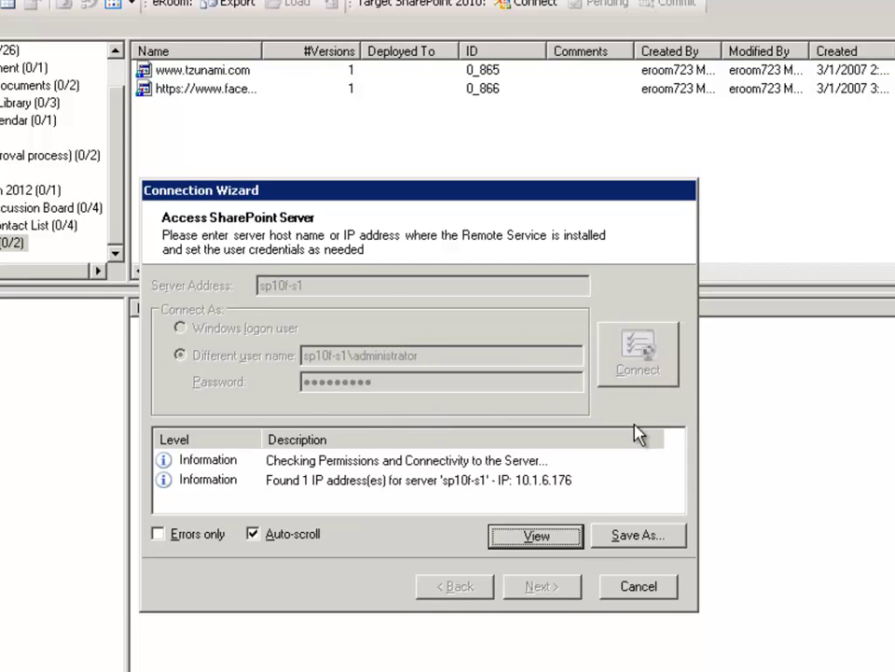
{"action": "left_click", "coordinate": [568, 589]}
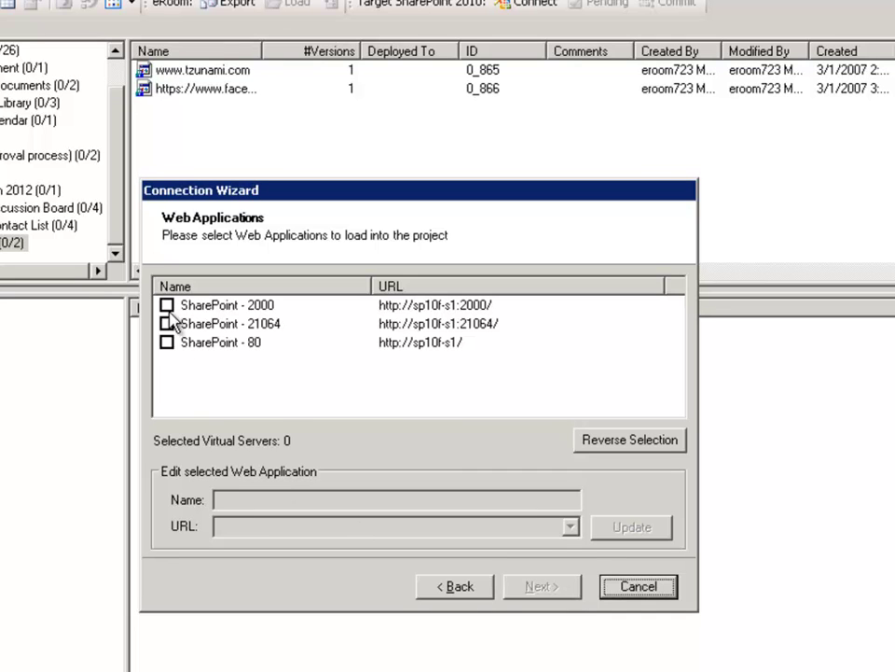
Choose the SharePoint - 2000 web application and its Demo site collection for loading, with sub sites read as well
{"action": "left_click", "coordinate": [166, 305]}
{"action": "left_click", "coordinate": [571, 584]}
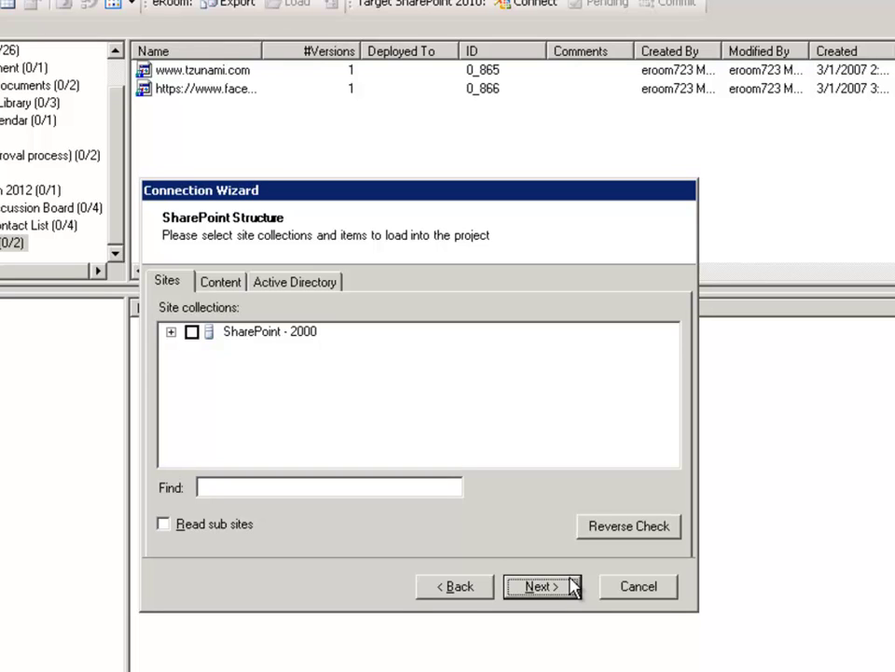
{"action": "left_click", "coordinate": [170, 333]}
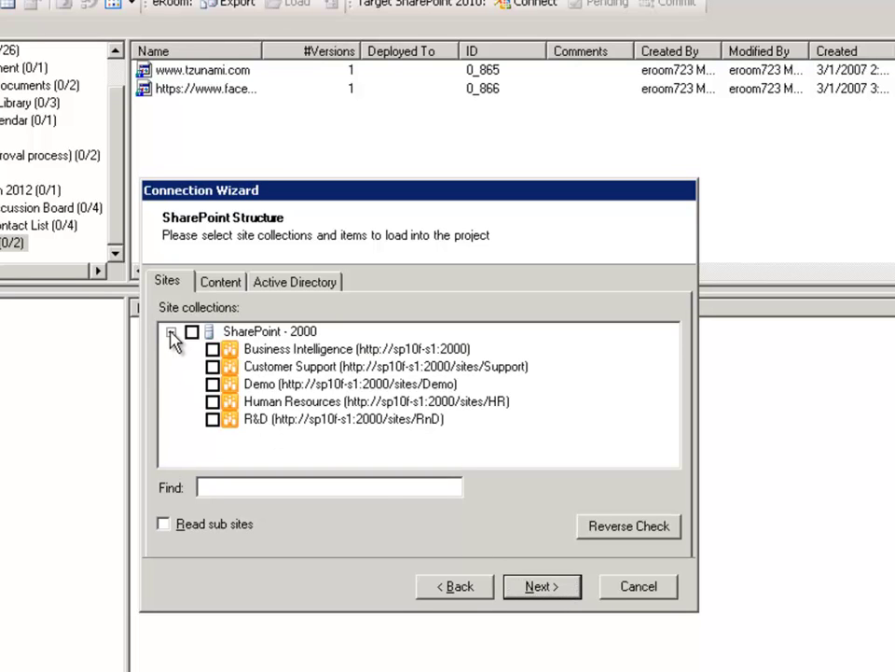
{"action": "left_click", "coordinate": [214, 385]}
{"action": "left_click", "coordinate": [163, 526]}
Set the content to load to all lists, with all versions of the items read
{"action": "left_click", "coordinate": [224, 283]}
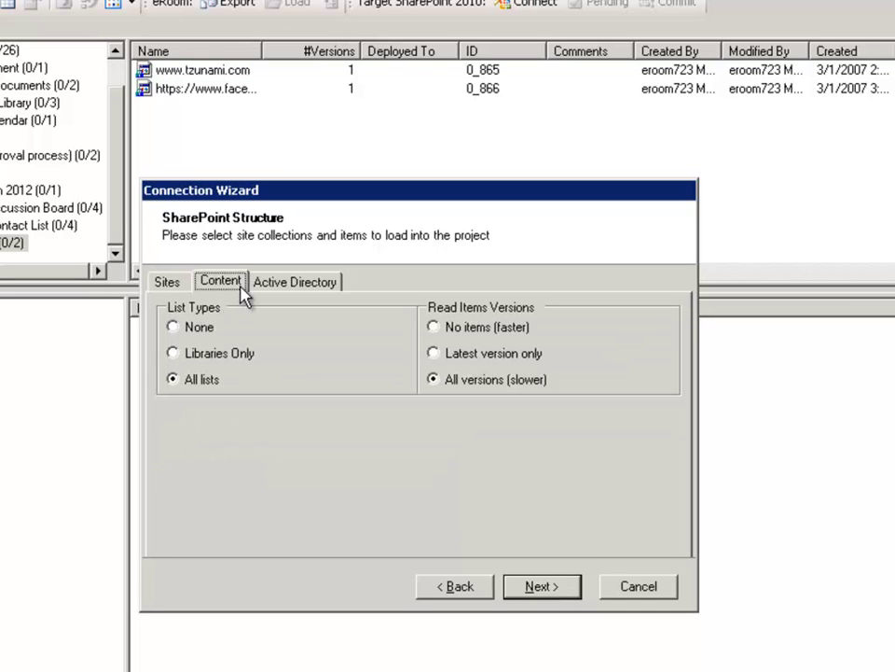
{"action": "left_click", "coordinate": [177, 326]}
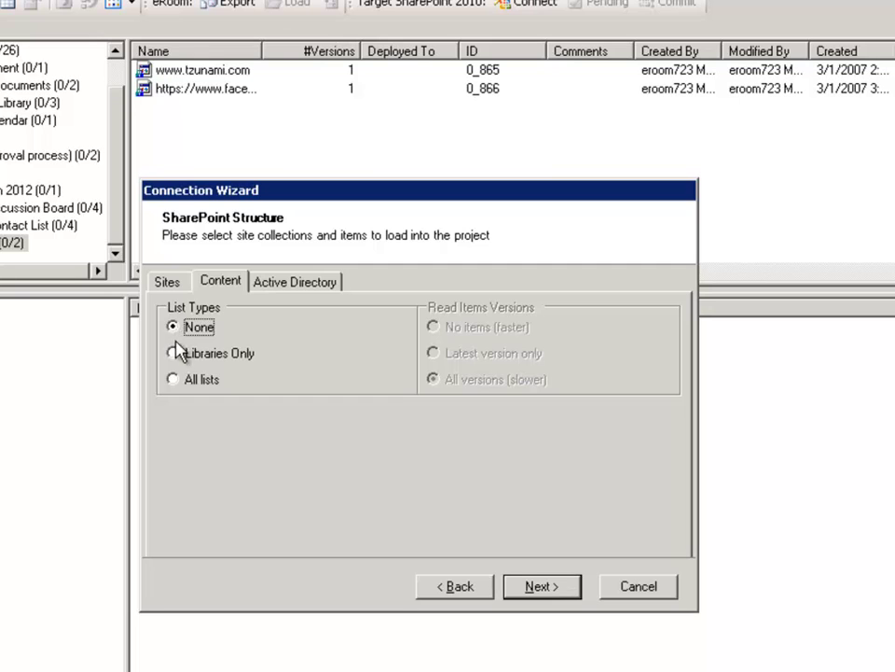
{"action": "left_click", "coordinate": [175, 354]}
{"action": "left_click", "coordinate": [175, 381]}
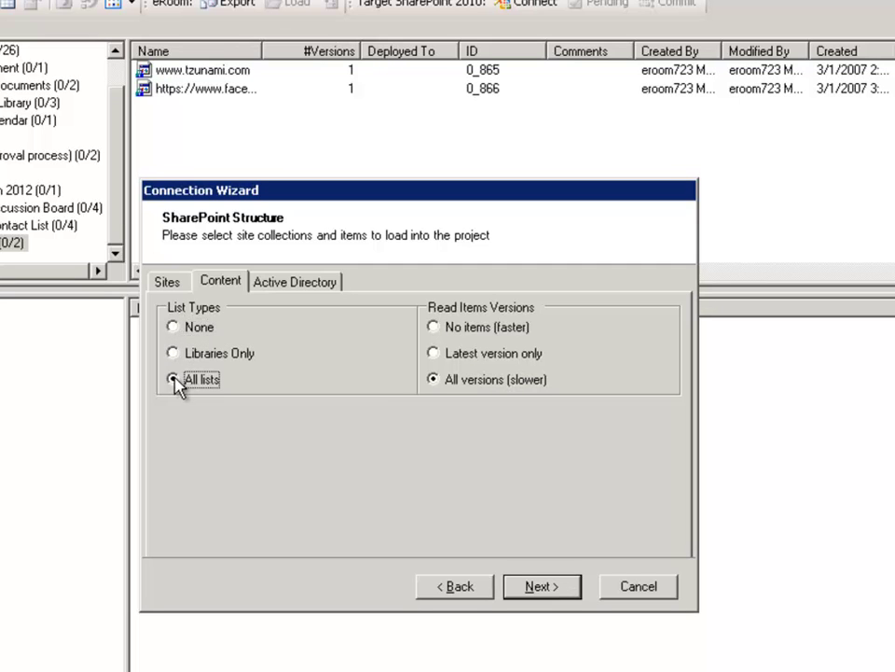
{"action": "left_click", "coordinate": [440, 329]}
{"action": "left_click", "coordinate": [437, 355]}
{"action": "left_click", "coordinate": [437, 382]}
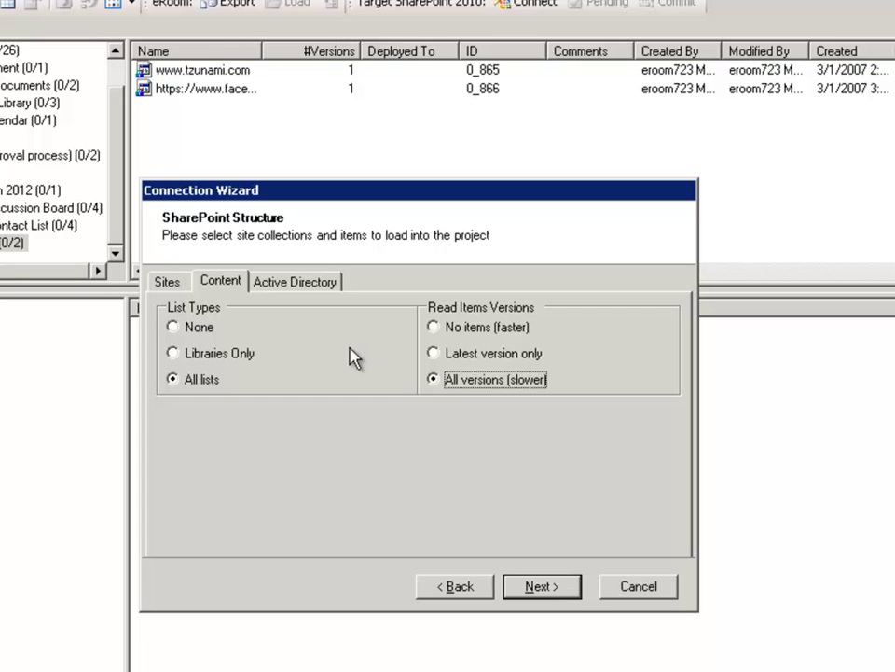
Keep reading users and groups from Active Directory, finish the Connection Wizard and close the loading log
{"action": "left_click", "coordinate": [299, 281]}
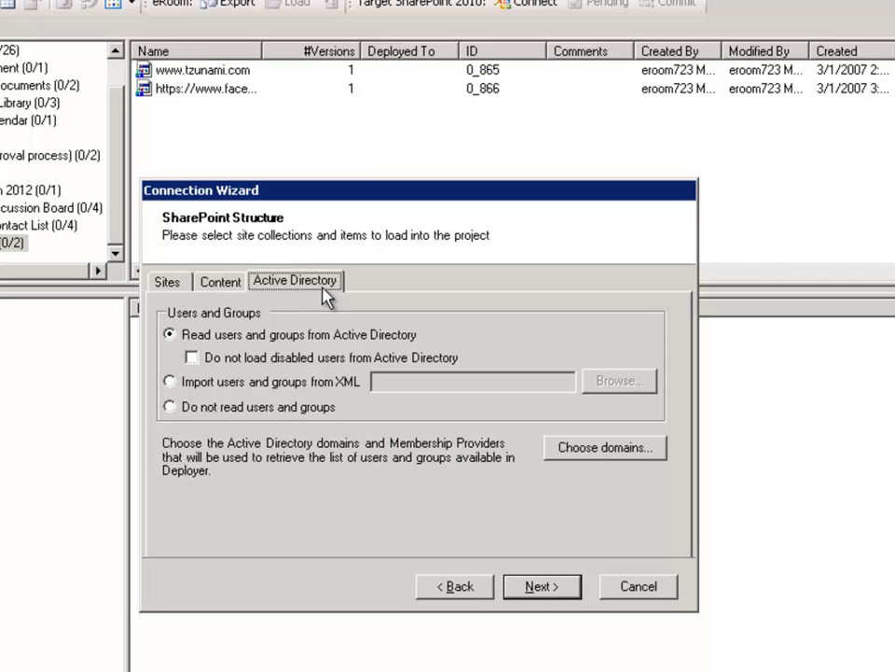
{"action": "left_click", "coordinate": [559, 586]}
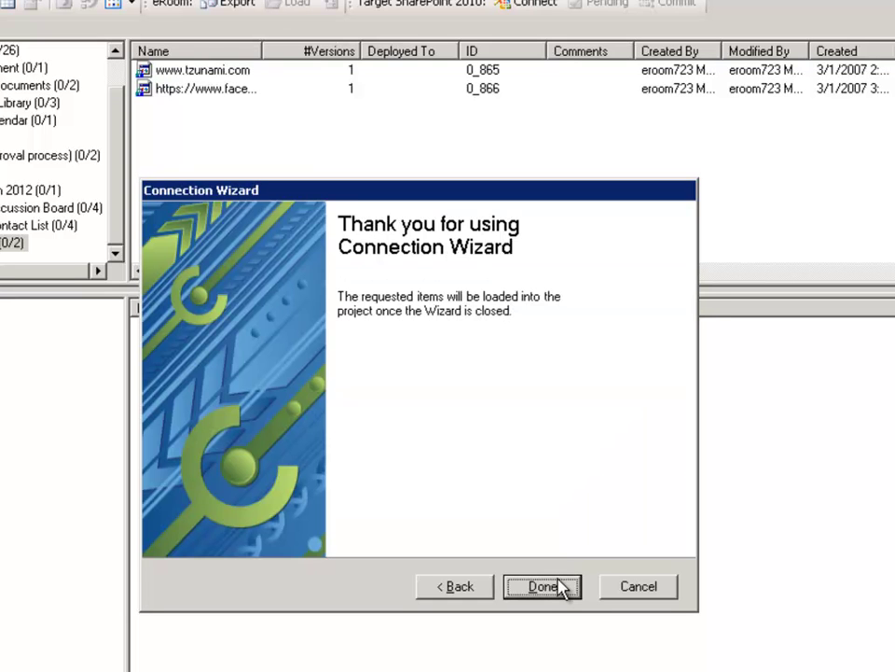
{"action": "left_click", "coordinate": [542, 586]}
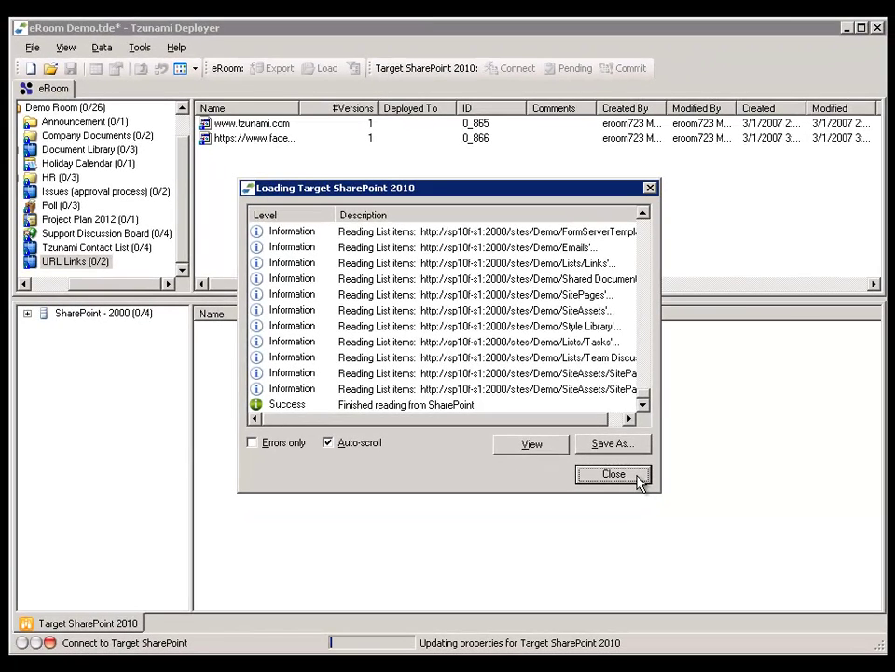
{"action": "left_click", "coordinate": [640, 478]}
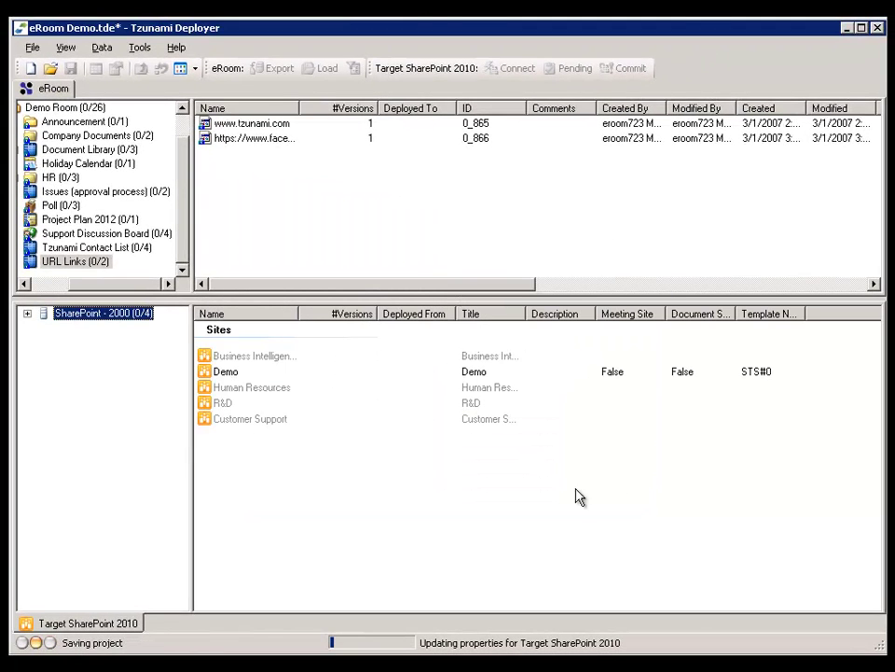
Expand SharePoint - 2000 and its Demo site to view the target lists and libraries
{"action": "left_click", "coordinate": [28, 314]}
{"action": "left_click", "coordinate": [74, 332]}
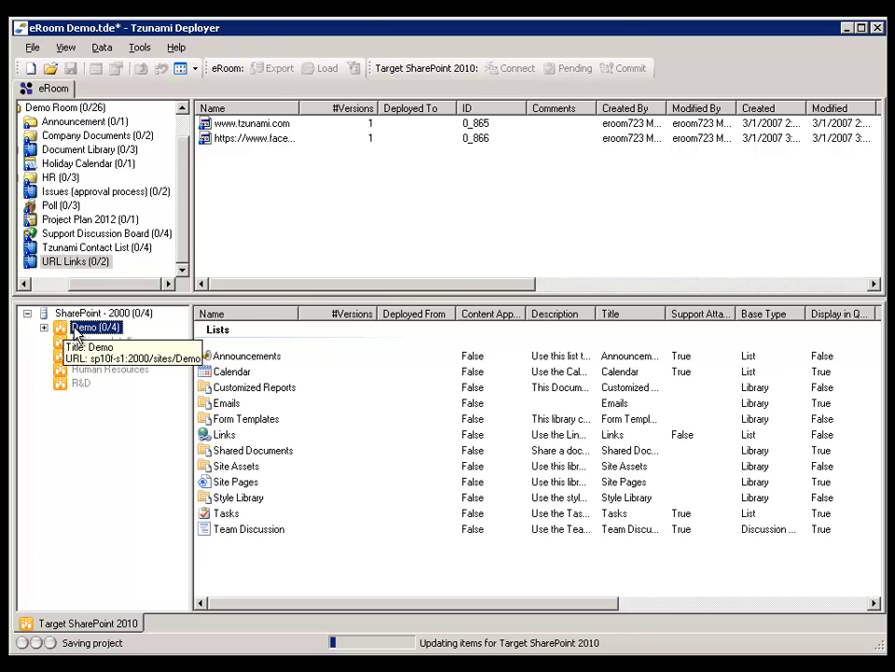
{"action": "left_click", "coordinate": [44, 327]}
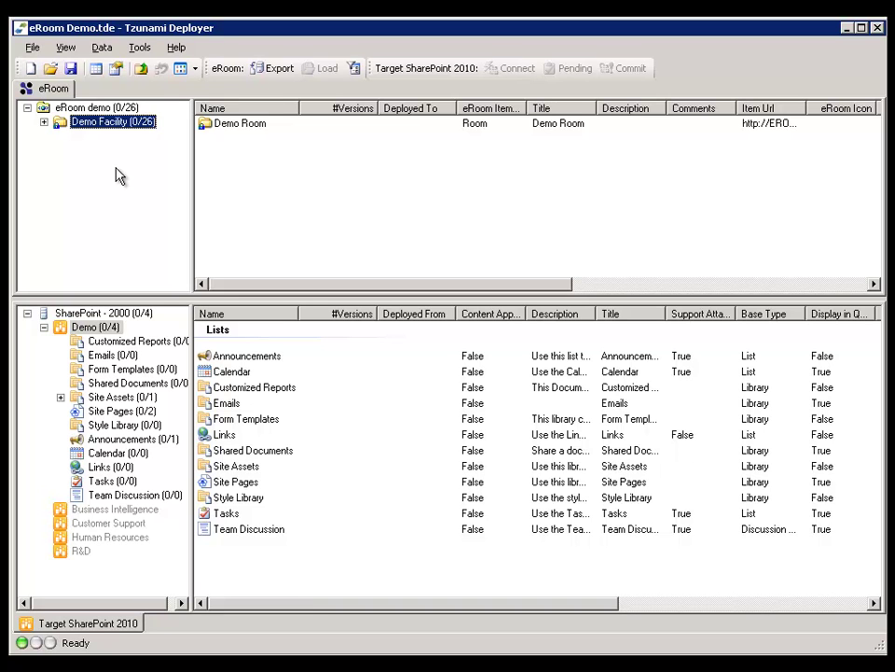
Start deploying Demo Facility to the SharePoint Demo site without security, accepting the global item and list settings
{"action": "mouse_move", "coordinate": [127, 128]}
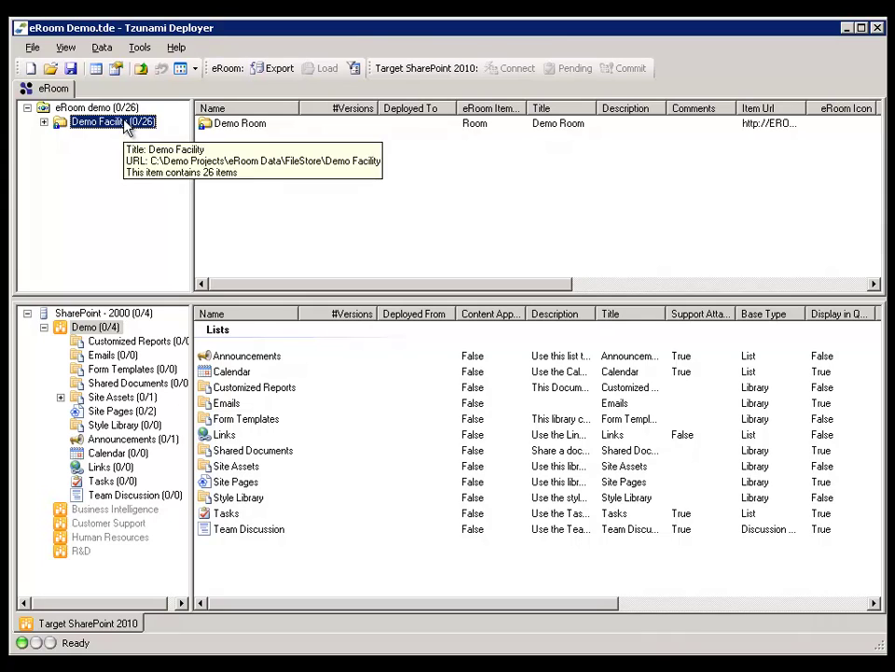
{"action": "left_click_drag", "start_coordinate": [126, 128], "coordinate": [103, 327]}
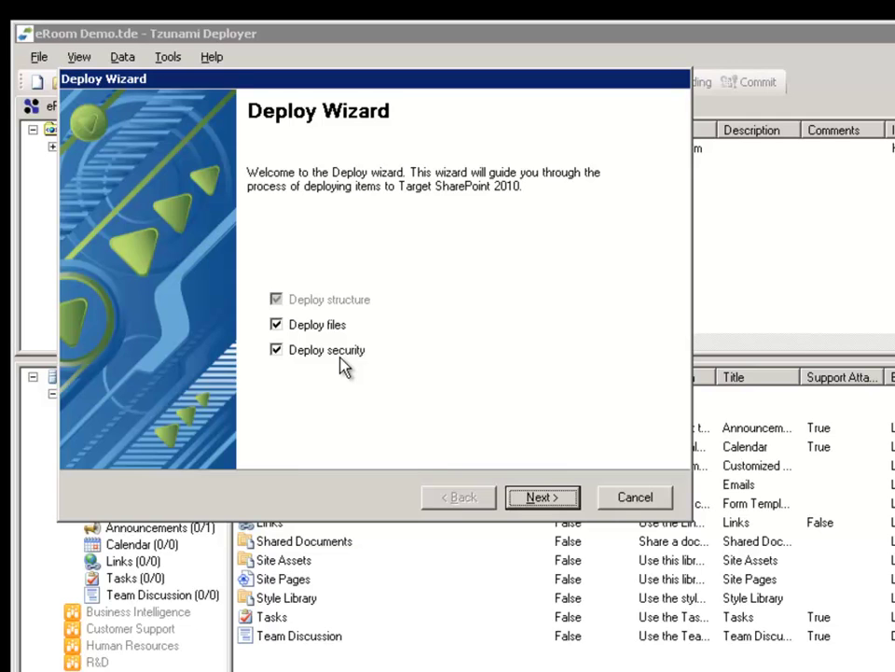
{"action": "left_click", "coordinate": [278, 352]}
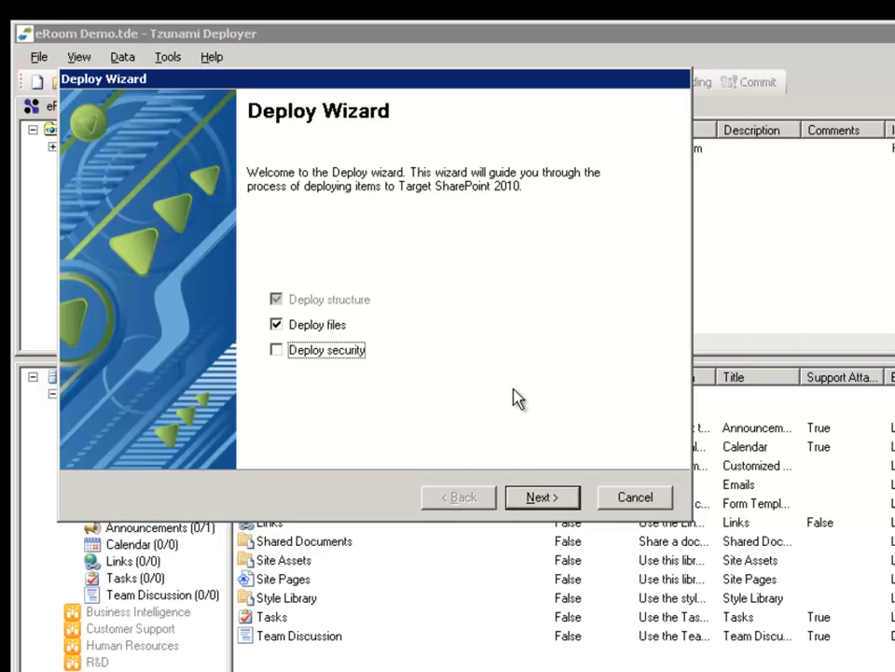
{"action": "left_click", "coordinate": [565, 500]}
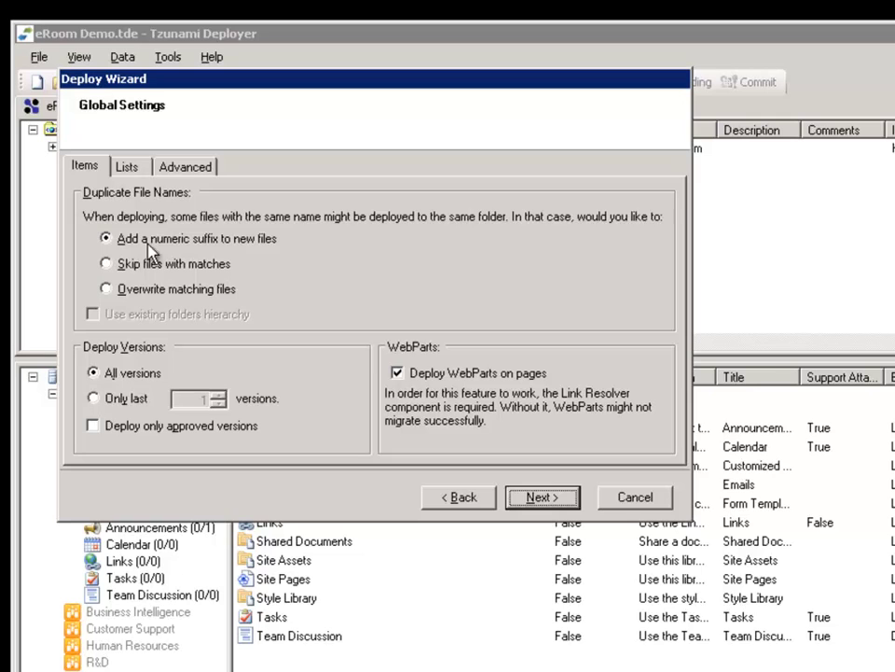
{"action": "left_click", "coordinate": [145, 170]}
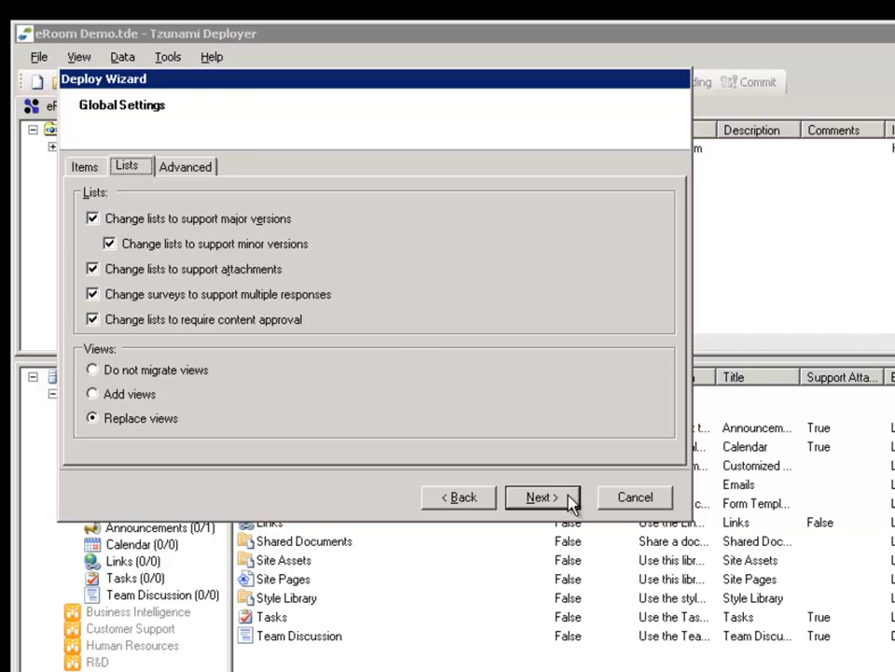
{"action": "left_click", "coordinate": [541, 498]}
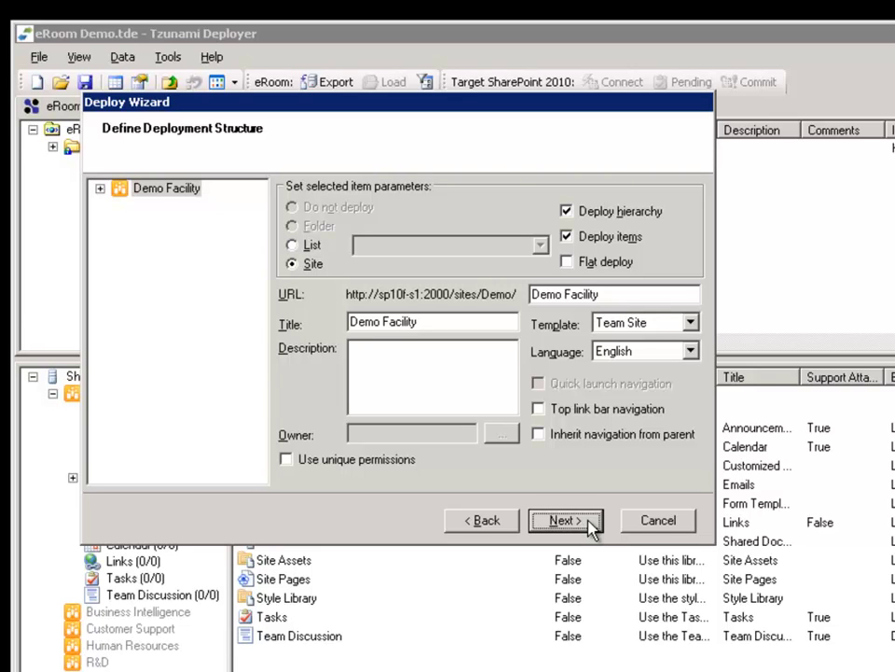
Set the site template of Demo Room under Demo Facility to Custom Template in the deployment structure
{"action": "left_click", "coordinate": [99, 189]}
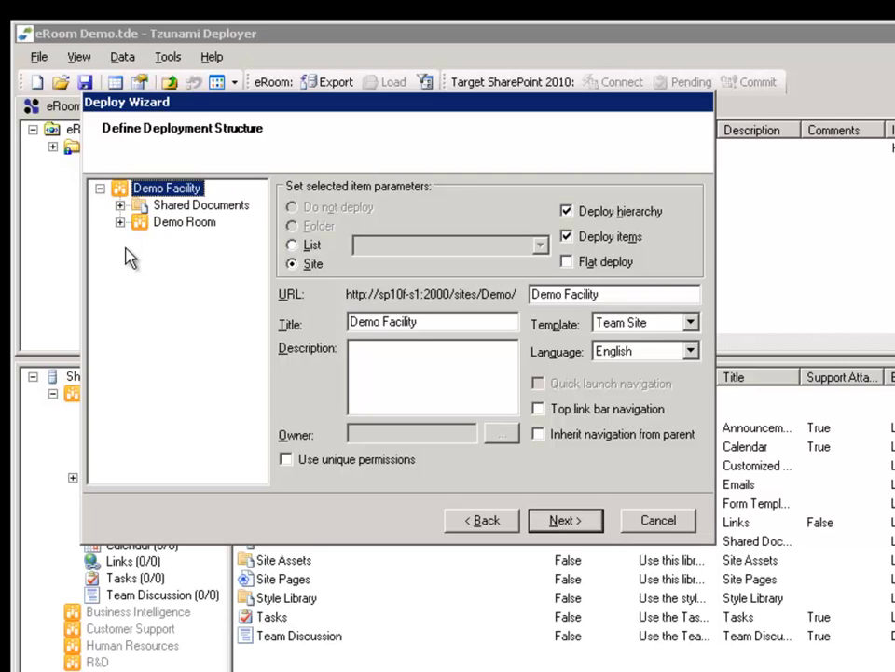
{"action": "left_click", "coordinate": [173, 225]}
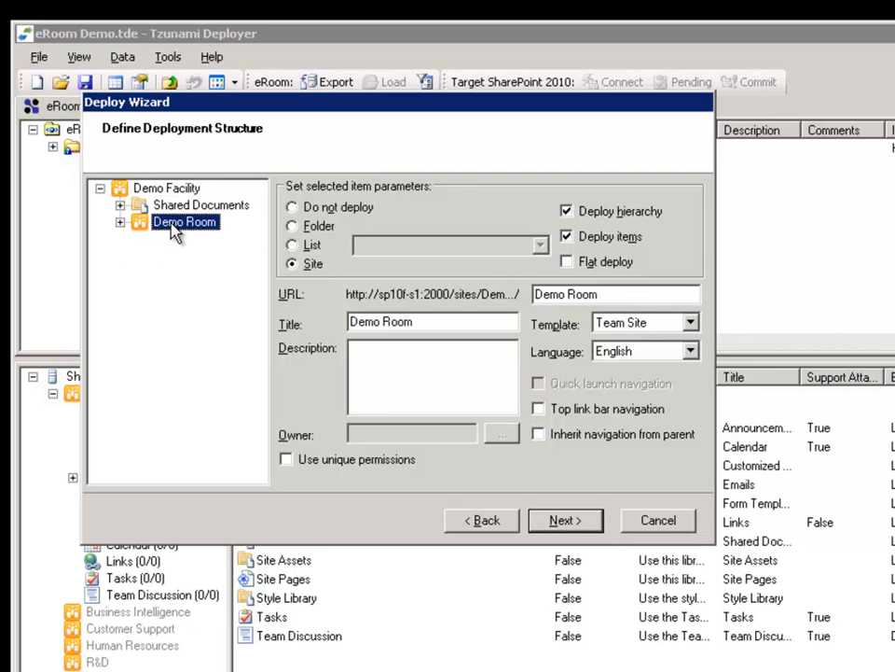
{"action": "left_click", "coordinate": [692, 321]}
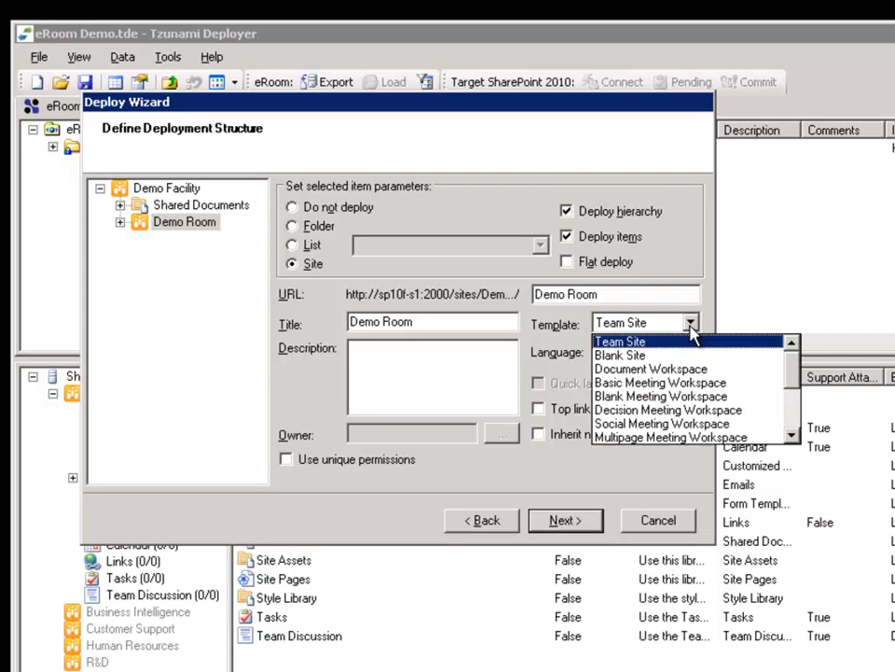
{"action": "left_click_drag", "start_coordinate": [795, 373], "coordinate": [792, 423]}
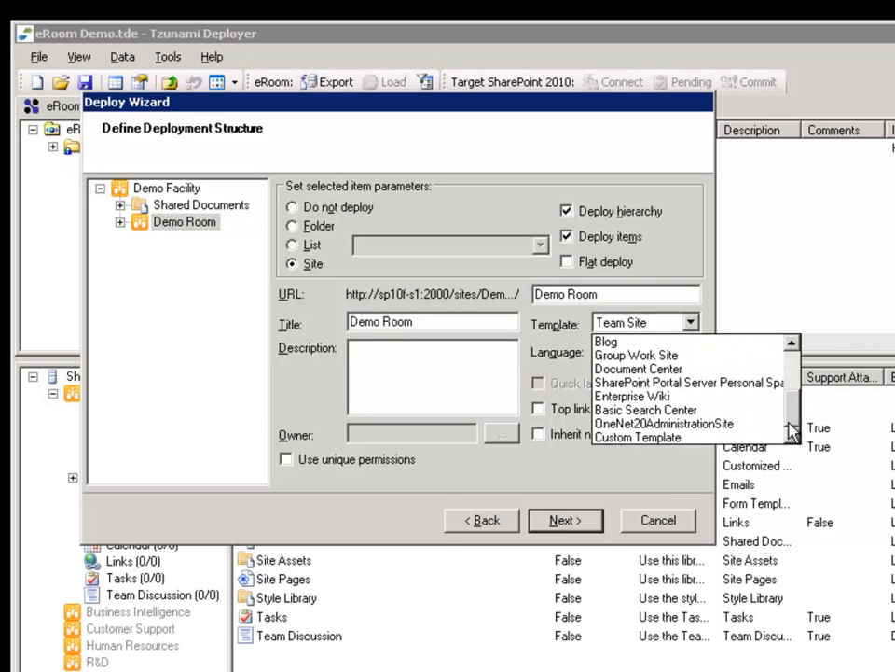
{"action": "left_click", "coordinate": [770, 437]}
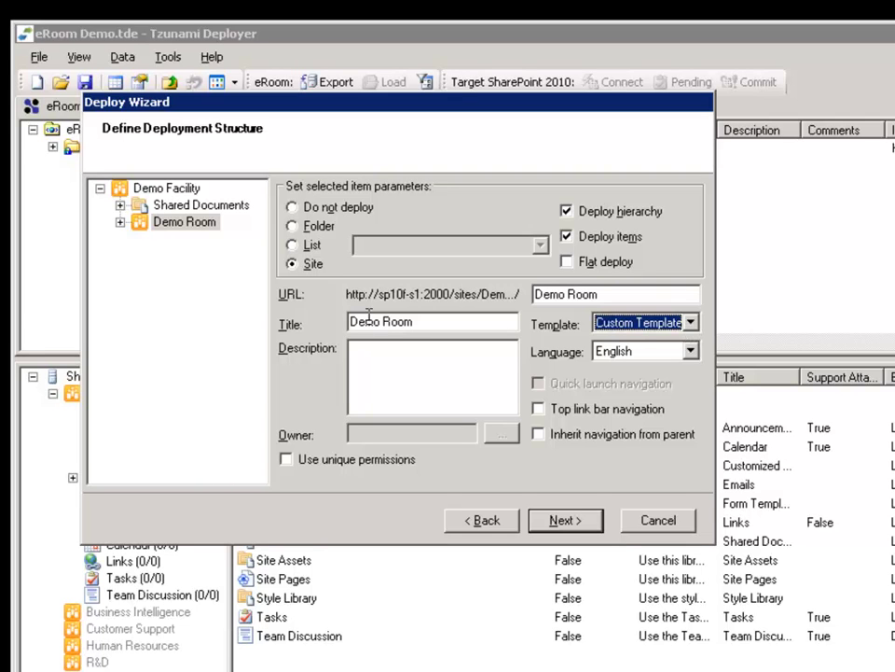
Check how Company Documents under Demo Room is deployed, and map Holiday Calendar to the Existing Calendar list
{"action": "left_click", "coordinate": [121, 222]}
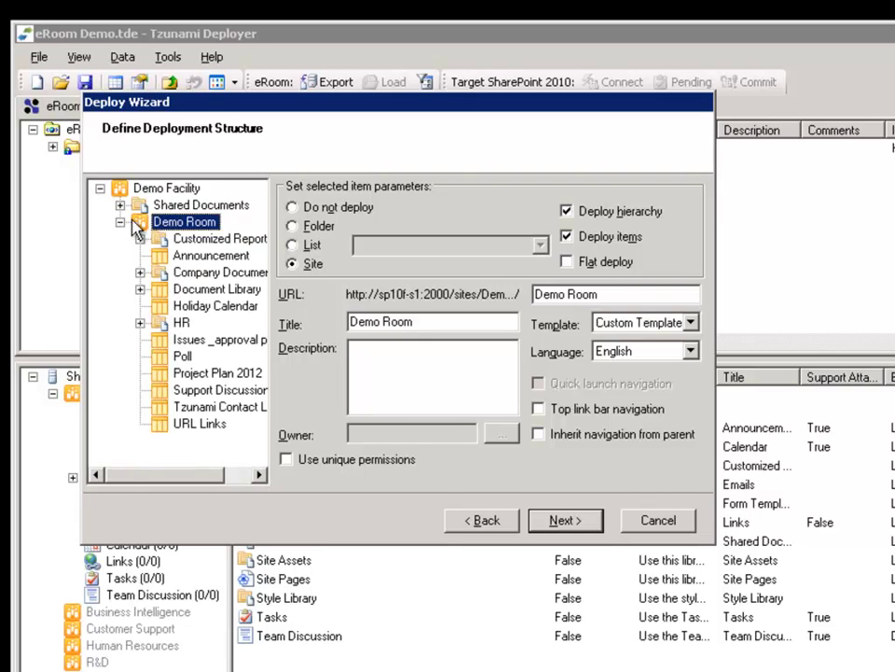
{"action": "left_click", "coordinate": [177, 272]}
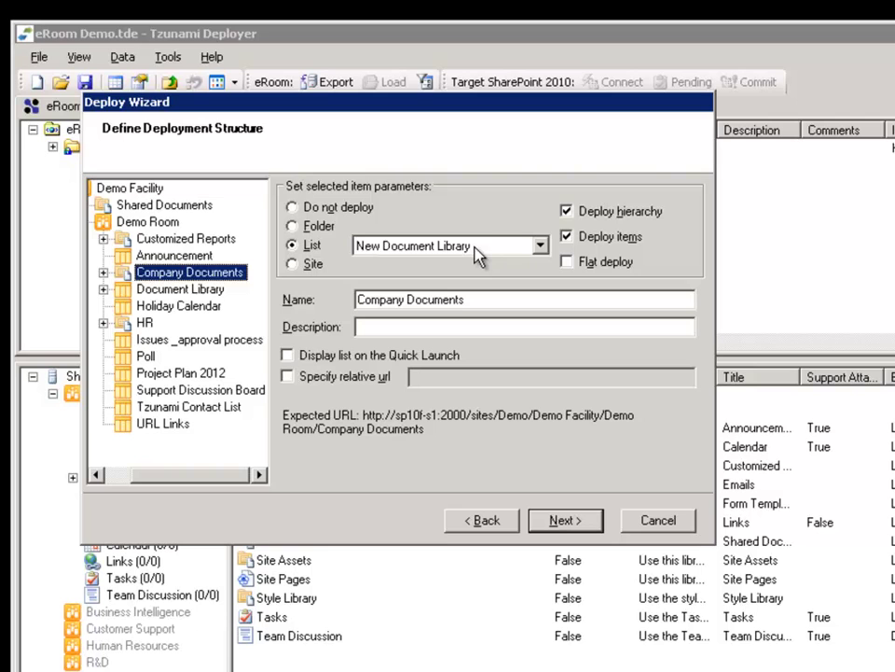
{"action": "left_click", "coordinate": [198, 306]}
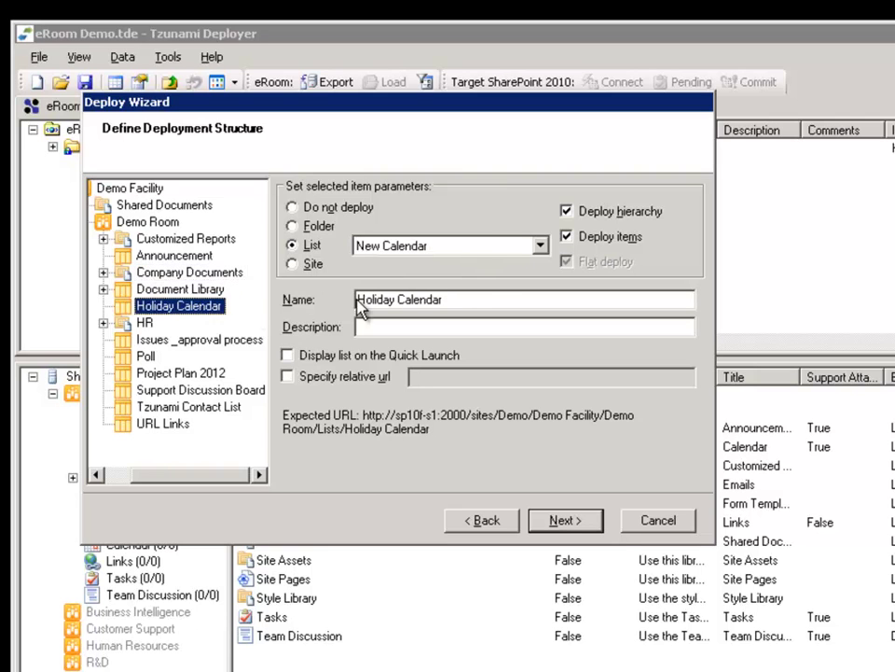
{"action": "left_click", "coordinate": [541, 246]}
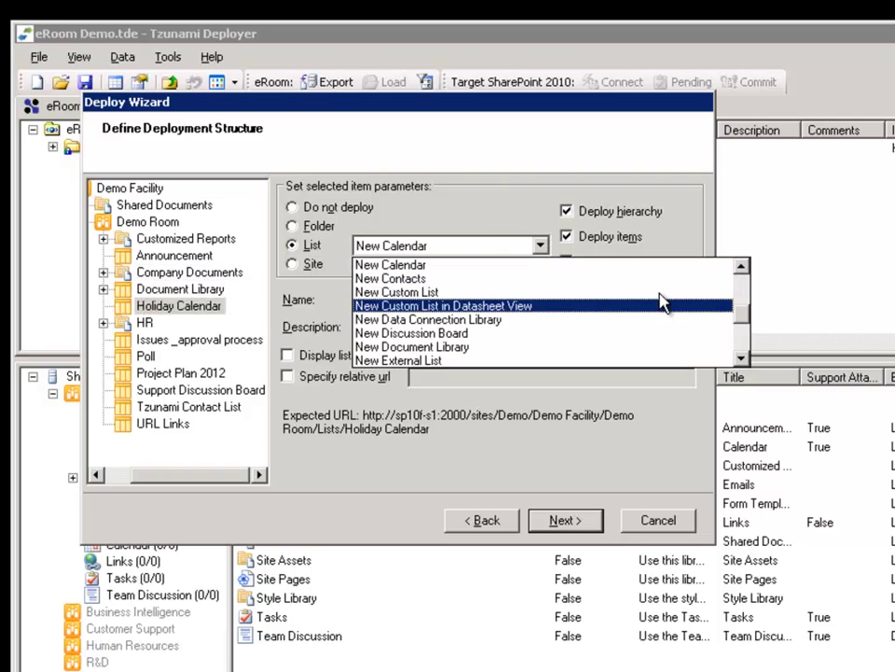
{"action": "scroll", "coordinate": [744, 285], "scroll_direction": "up", "scroll_amount": 4}
{"action": "left_click", "coordinate": [434, 282]}
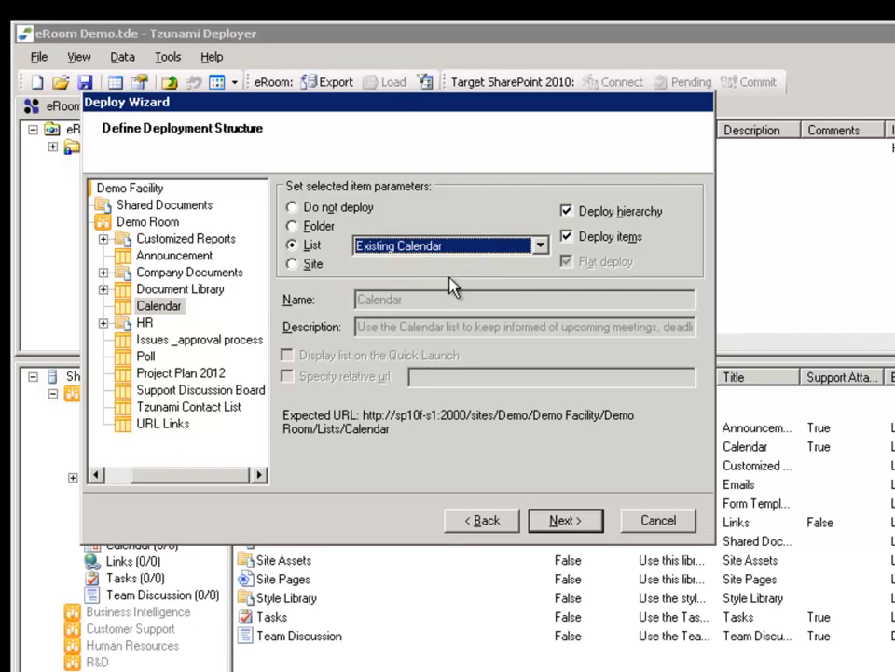
Review the target list types of Poll, Support Discussion Board, Tzunami Contact List and URL Links, including the types available for URL Links
{"action": "left_click", "coordinate": [146, 356]}
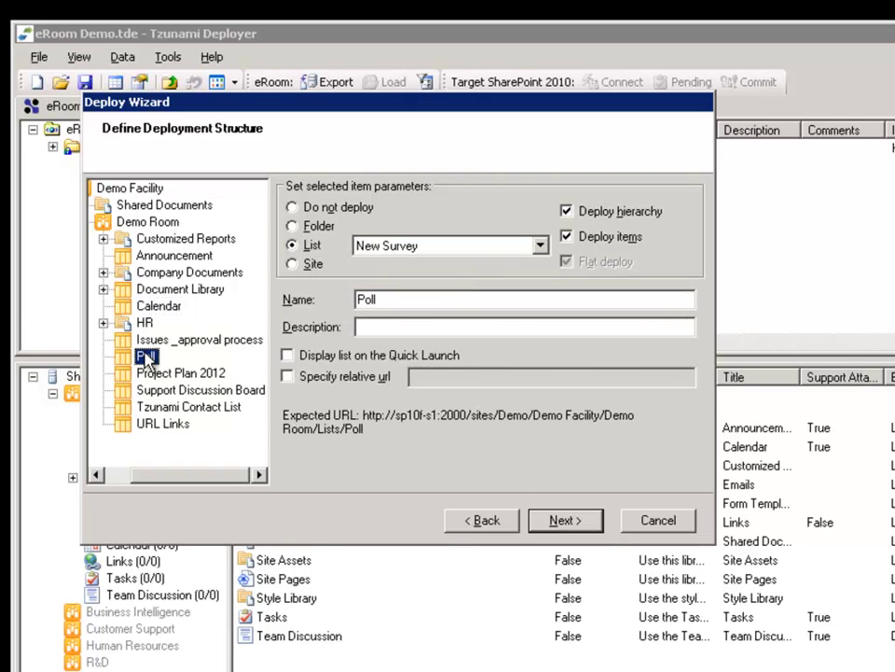
{"action": "left_click", "coordinate": [184, 392]}
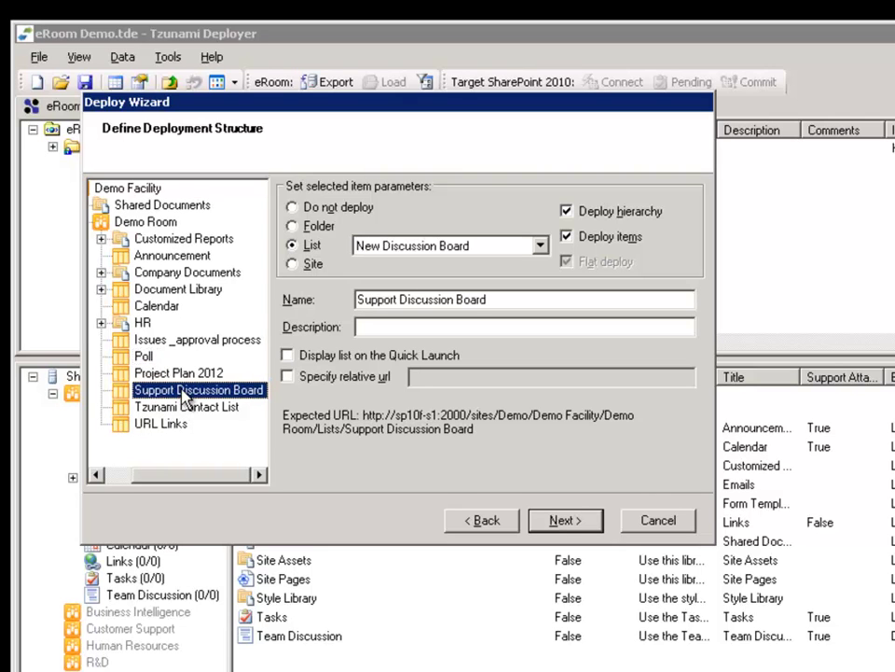
{"action": "left_click", "coordinate": [229, 414]}
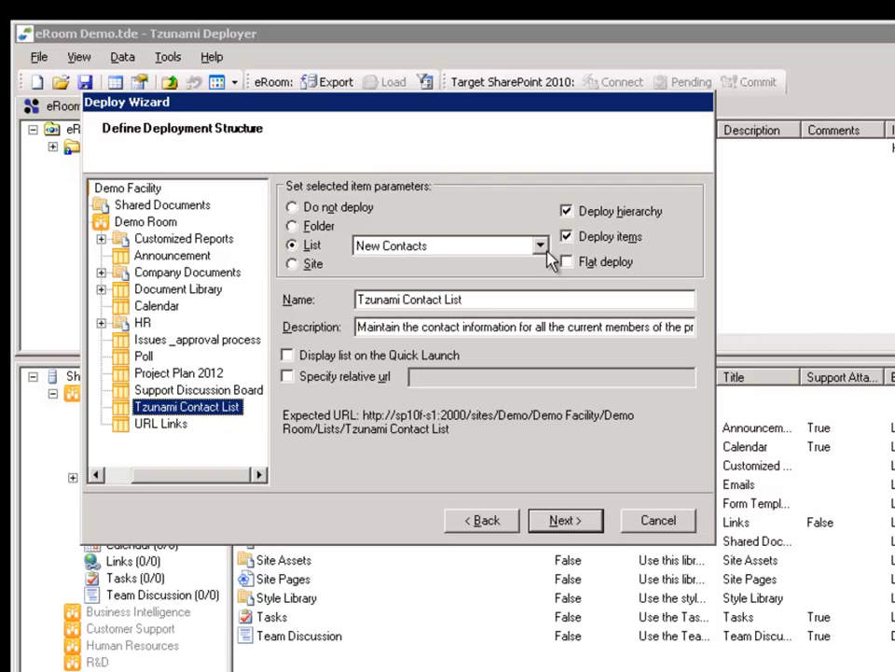
{"action": "left_click", "coordinate": [177, 426]}
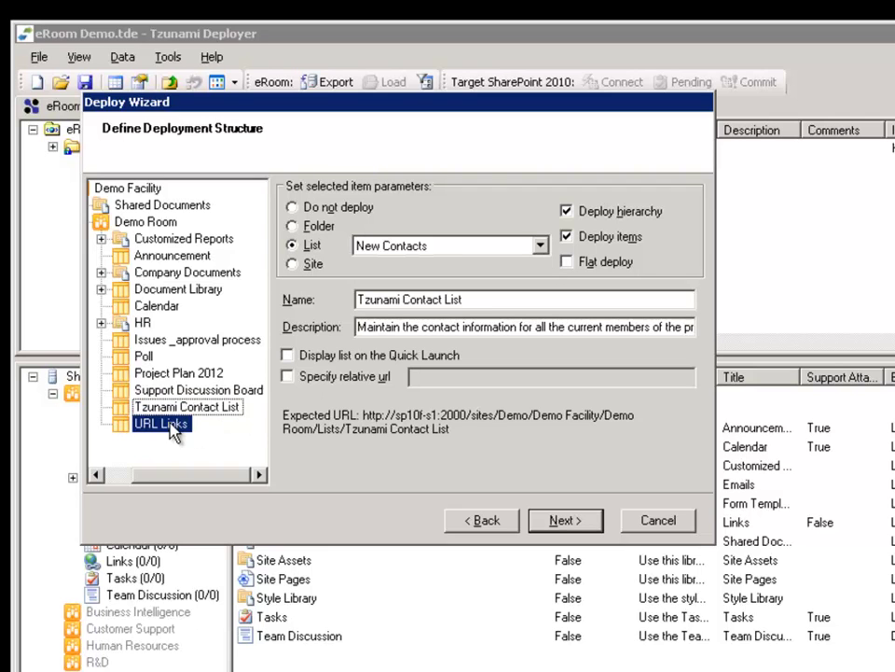
{"action": "left_click", "coordinate": [540, 245]}
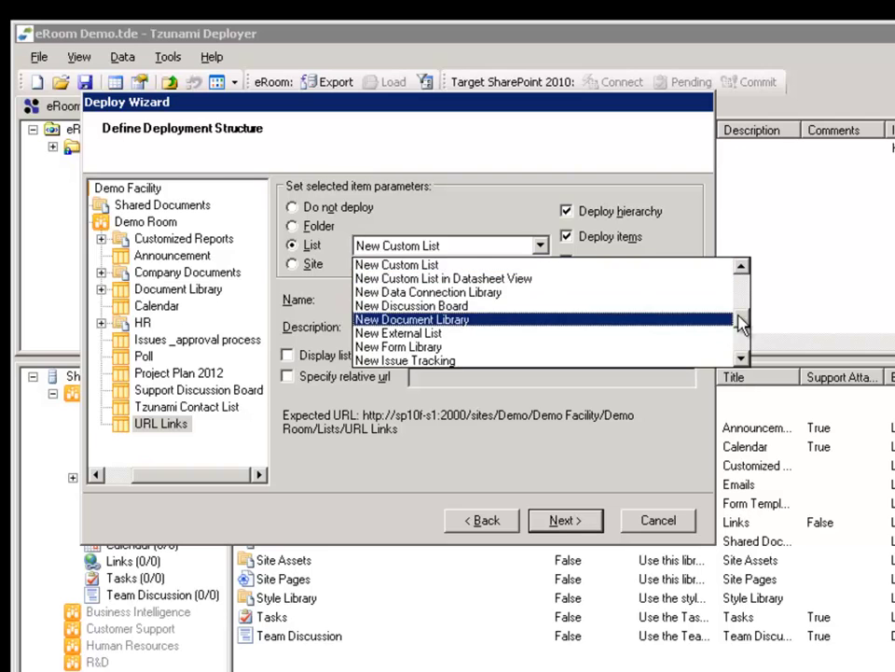
{"action": "left_click_drag", "start_coordinate": [740, 320], "coordinate": [745, 274]}
{"action": "left_click", "coordinate": [422, 320]}
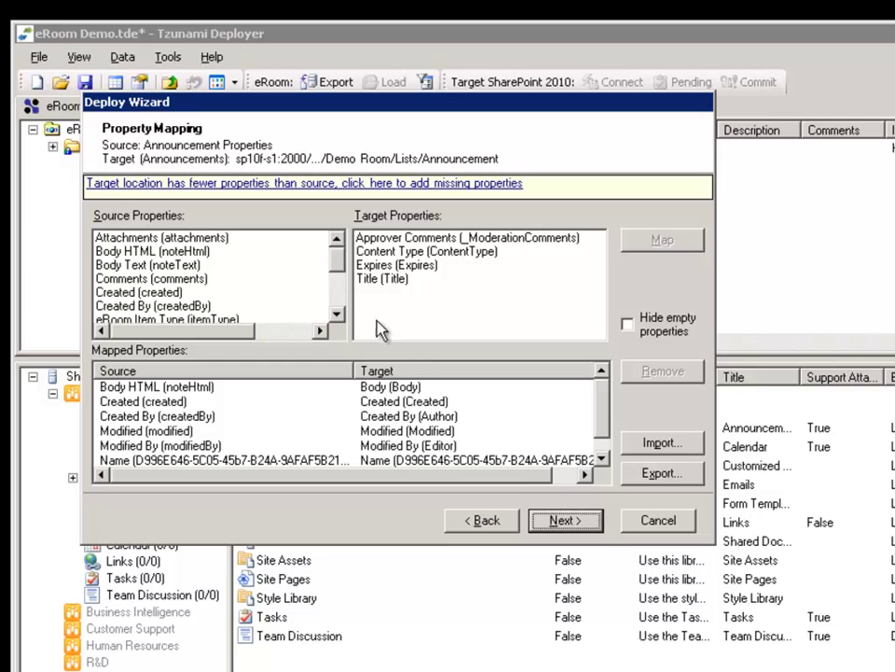
Review the Announcement property mappings and map the source Title property to the target Title property
{"action": "left_click_drag", "start_coordinate": [334, 264], "coordinate": [343, 309]}
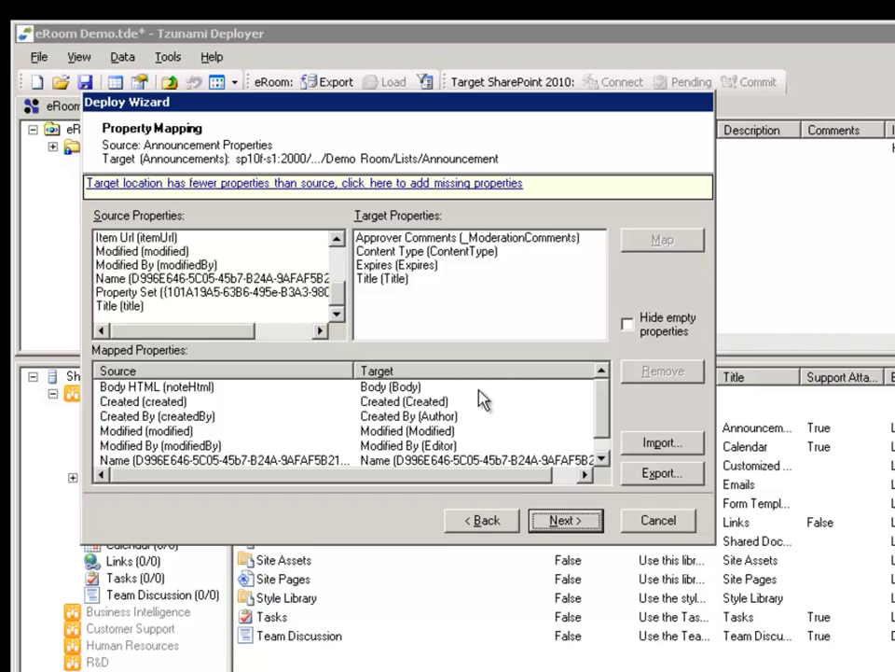
{"action": "left_click", "coordinate": [450, 403]}
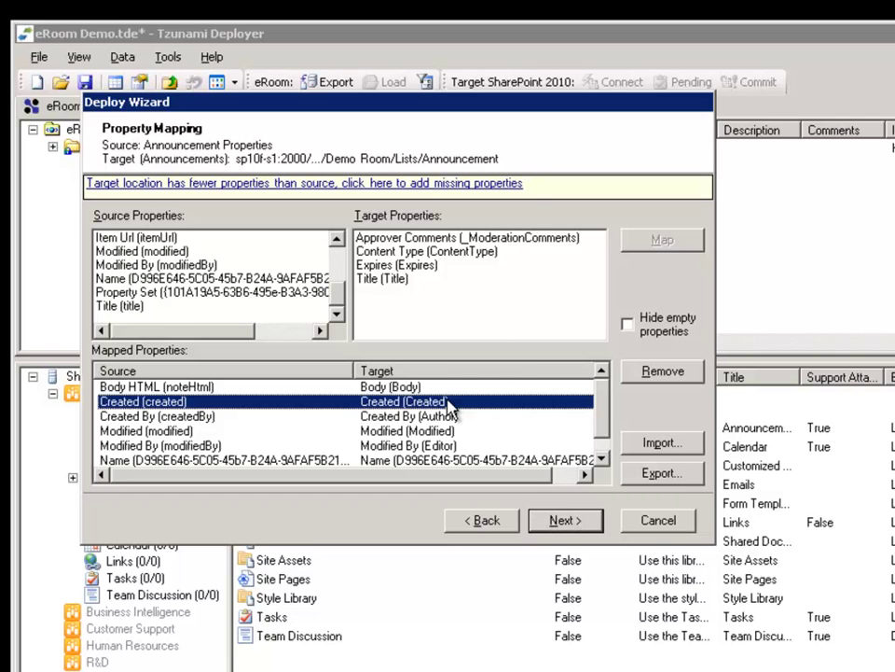
{"action": "left_click", "coordinate": [456, 432]}
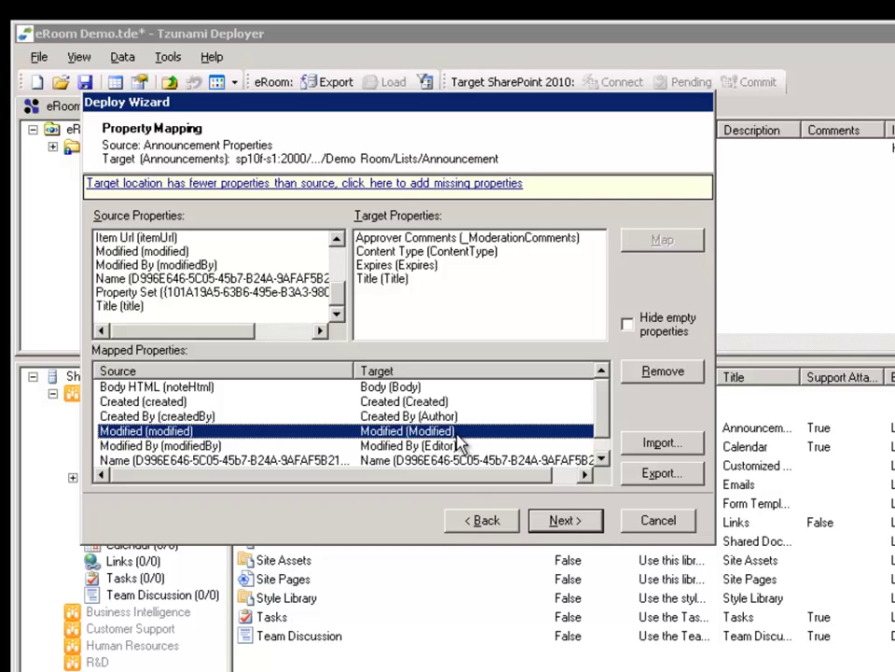
{"action": "left_click", "coordinate": [135, 309]}
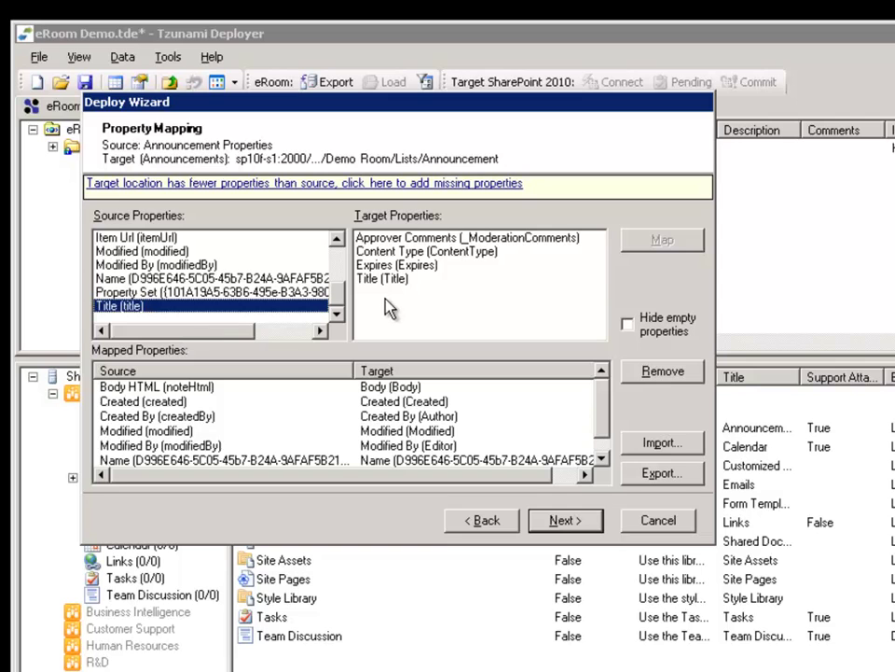
{"action": "left_click", "coordinate": [406, 279]}
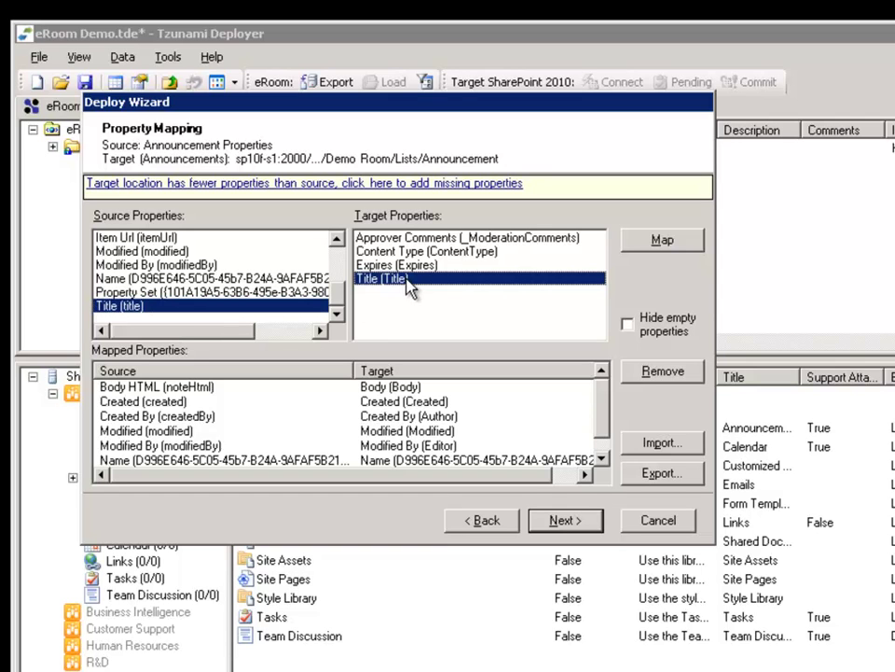
{"action": "left_click", "coordinate": [699, 244]}
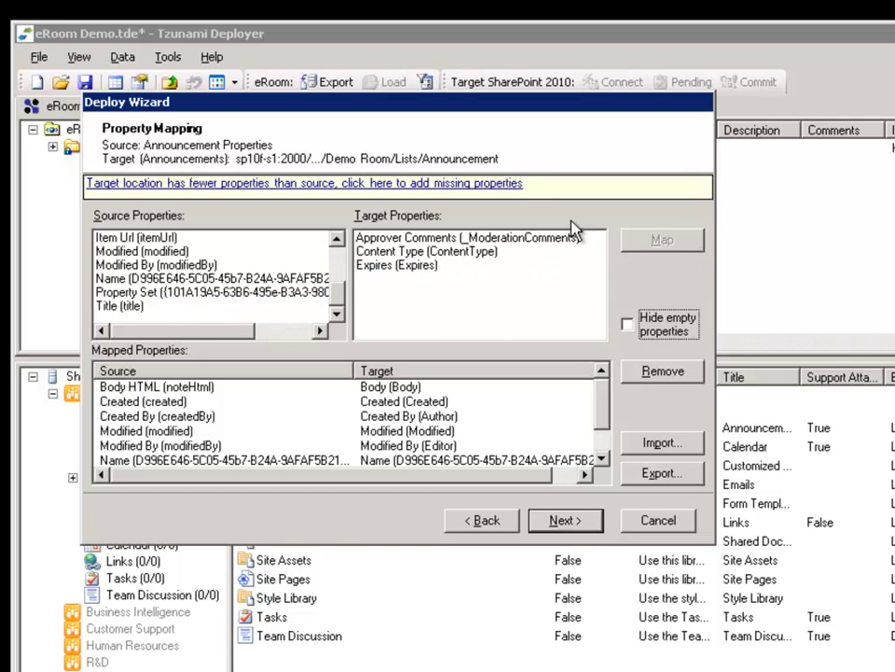
Add the missing properties eRoom Item Type and ID to the Announcement target, and continue to the users and groups mapping
{"action": "left_click", "coordinate": [511, 185]}
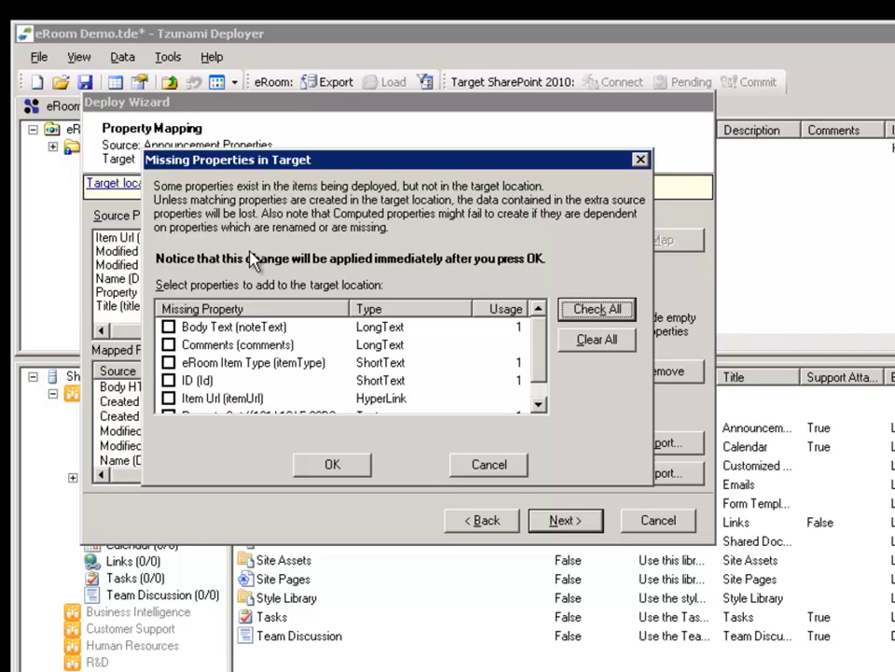
{"action": "left_click", "coordinate": [169, 363]}
{"action": "left_click", "coordinate": [169, 381]}
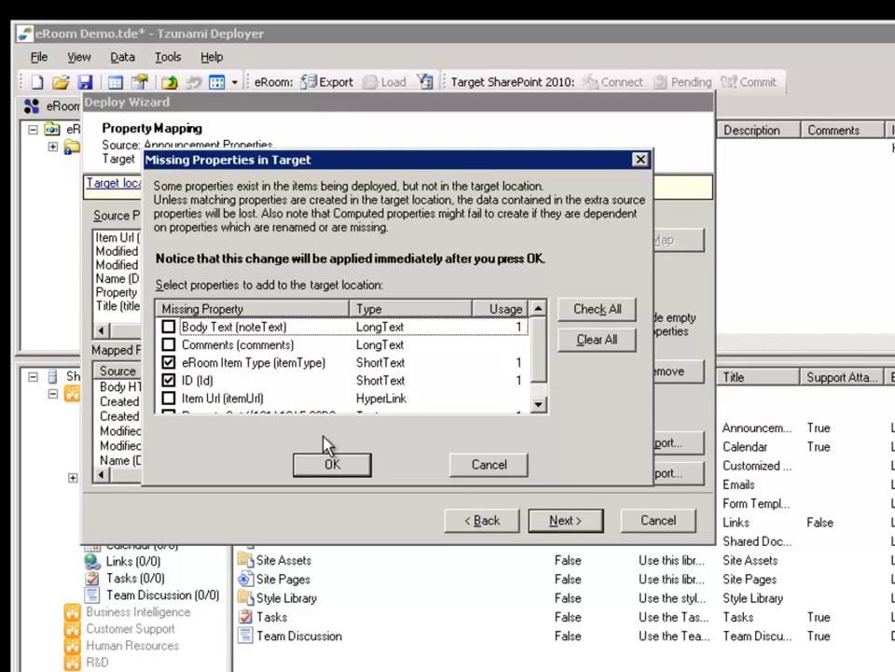
{"action": "left_click", "coordinate": [353, 467]}
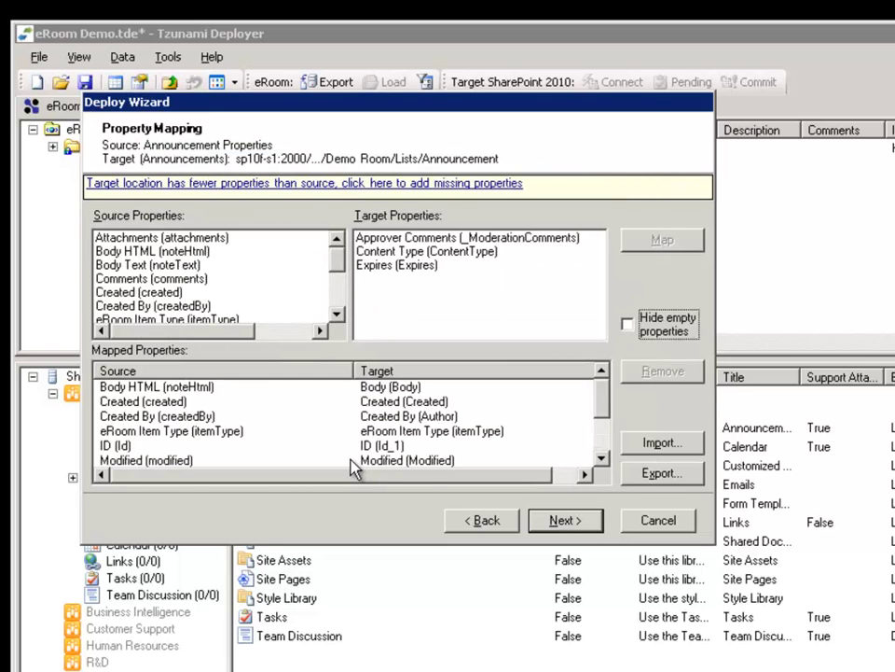
{"action": "left_click", "coordinate": [565, 520]}
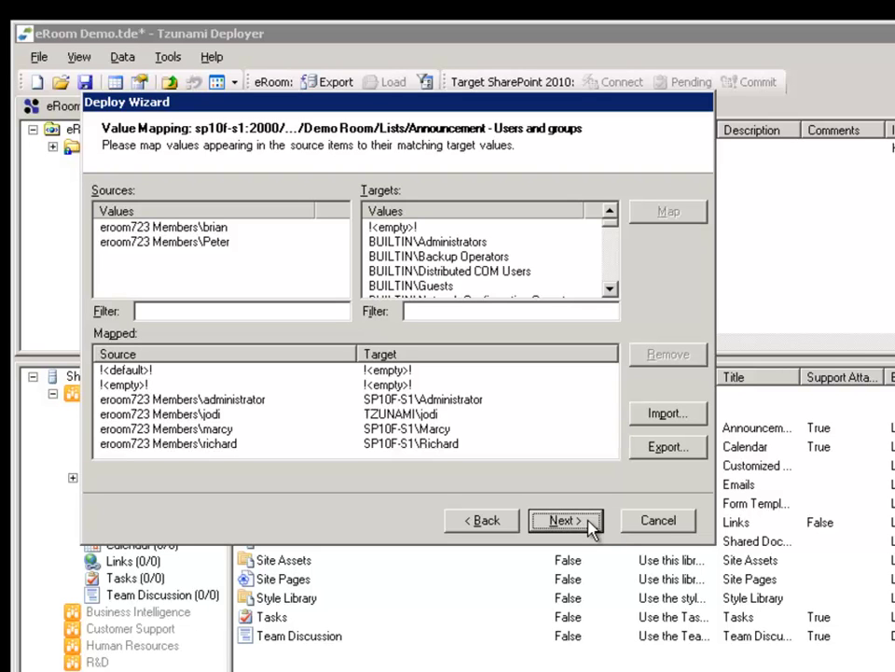
Check the mapped users and map the two unmapped eRoom members to SP10F-S1\Administrator, filtering the targets for "administrator"
{"action": "left_click", "coordinate": [442, 418]}
{"action": "left_click", "coordinate": [460, 430]}
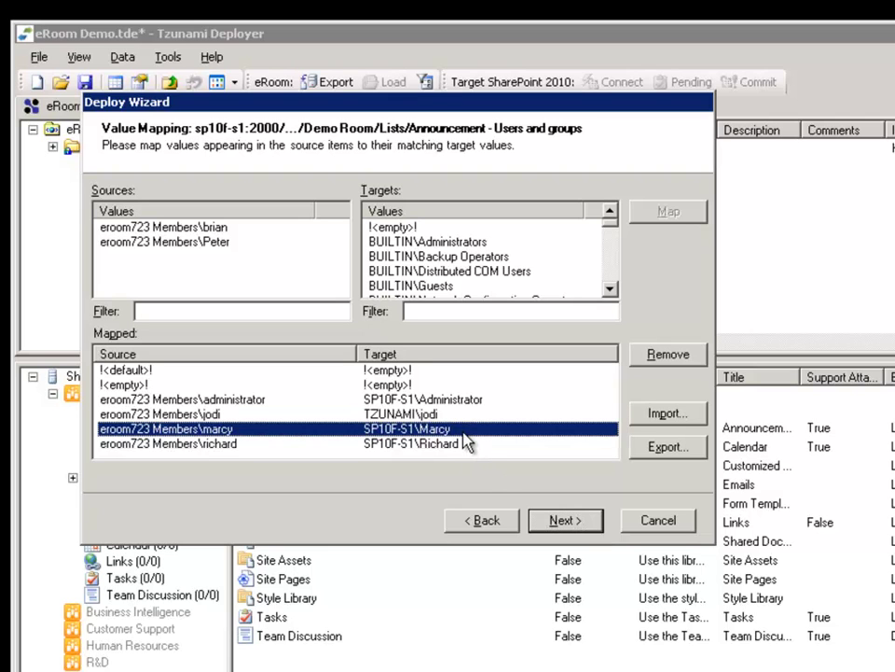
{"action": "left_click", "coordinate": [474, 447]}
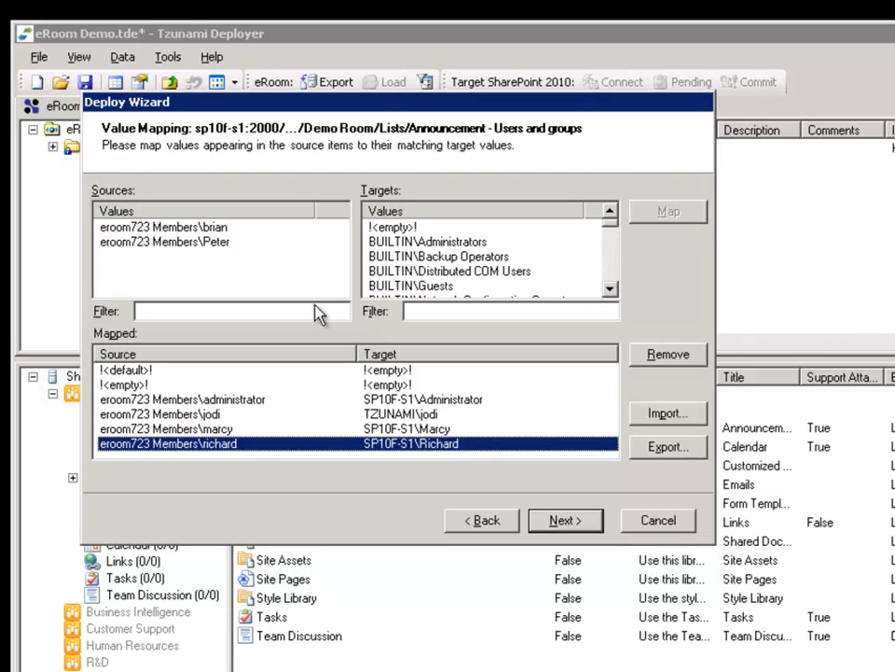
{"action": "left_click", "coordinate": [235, 231]}
{"action": "left_click", "coordinate": [224, 231]}
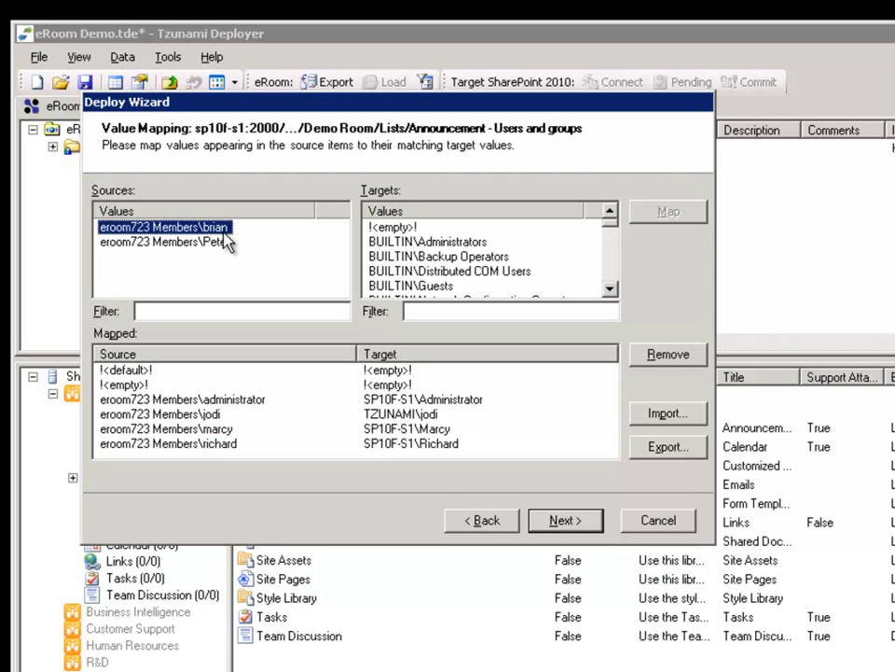
{"action": "left_click", "coordinate": [232, 244], "text": "shift"}
{"action": "left_click", "coordinate": [496, 309]}
{"action": "type", "text": "administ"}
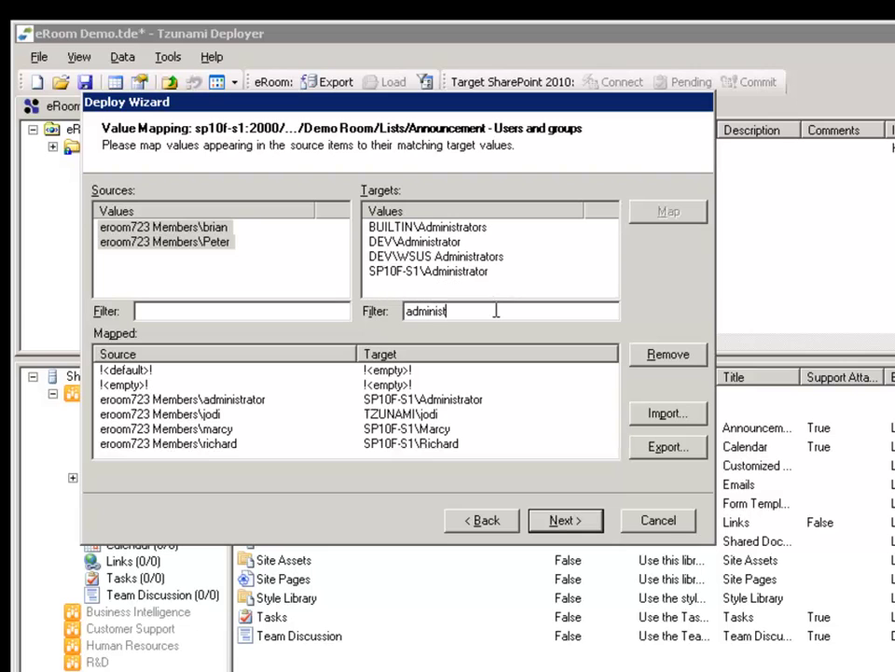
{"action": "type", "text": "rator"}
{"action": "left_click", "coordinate": [488, 273]}
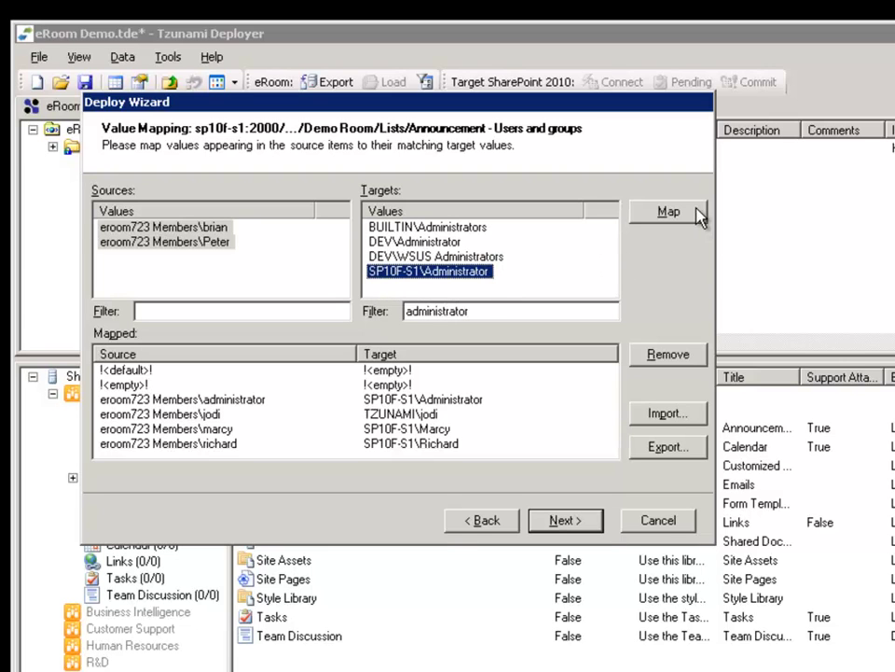
{"action": "left_click", "coordinate": [669, 213]}
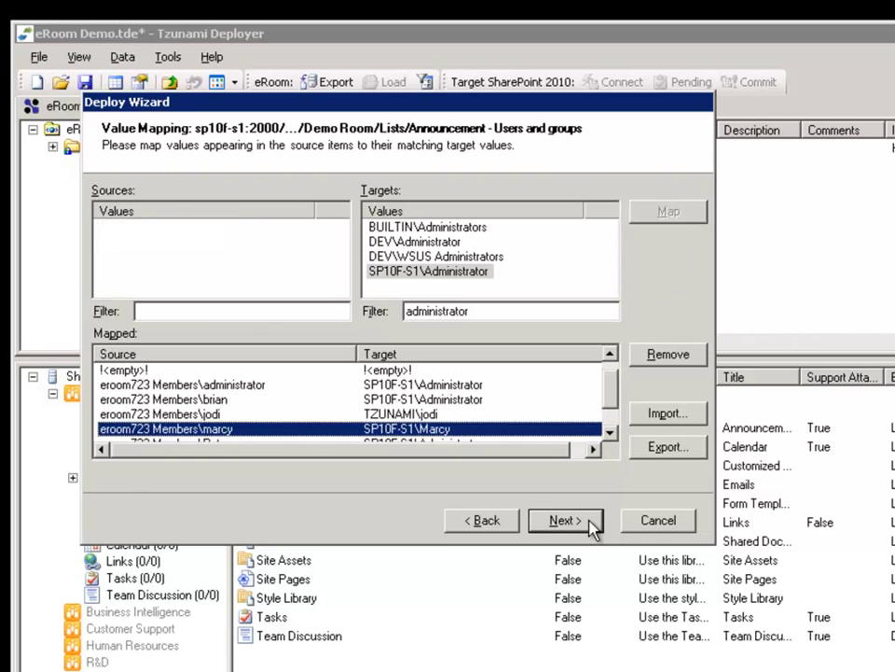
{"action": "left_click", "coordinate": [564, 521]}
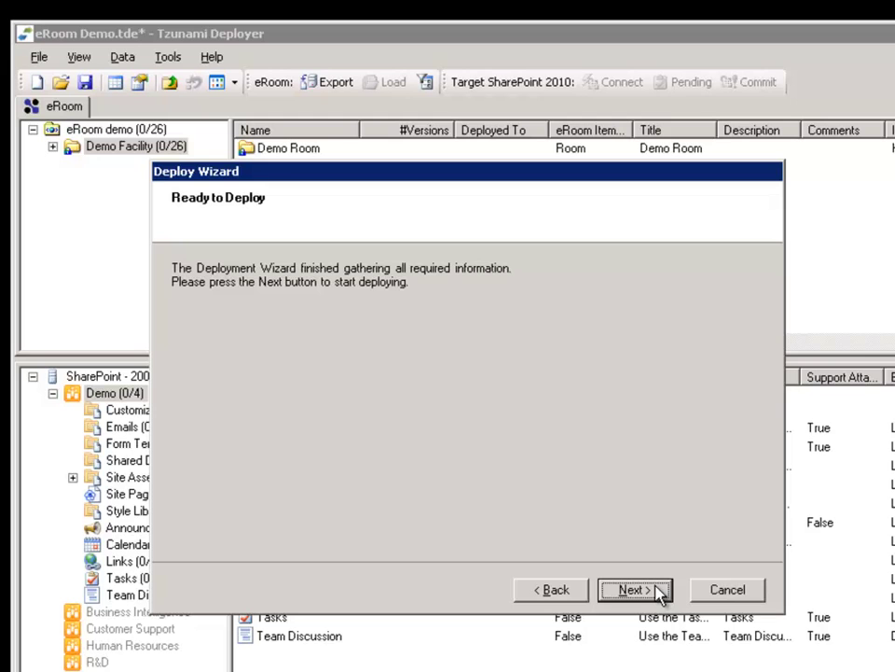
Run the deployment of Demo Facility, view its deployment report and finish the wizard
{"action": "left_click", "coordinate": [634, 590]}
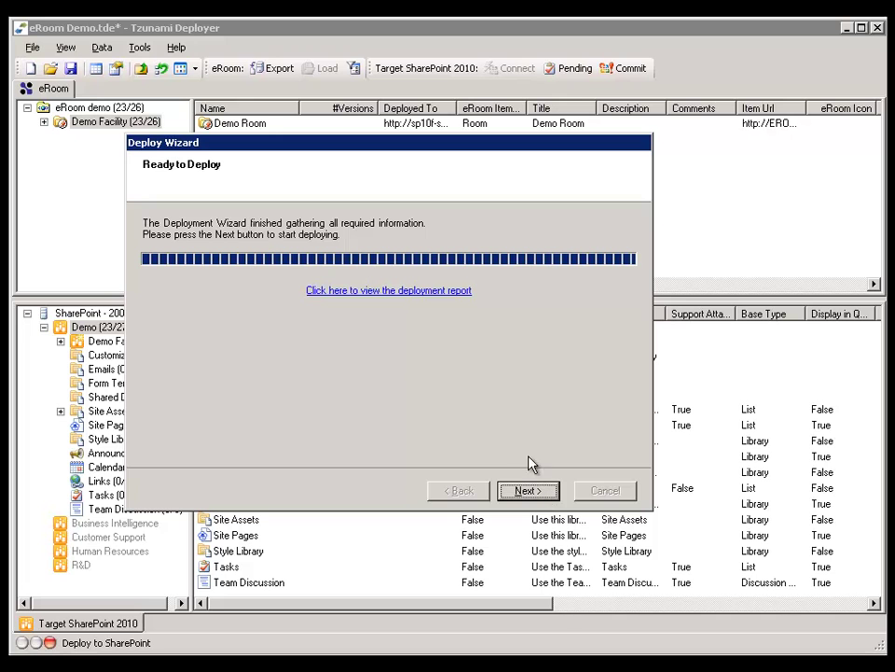
{"action": "left_click", "coordinate": [452, 292]}
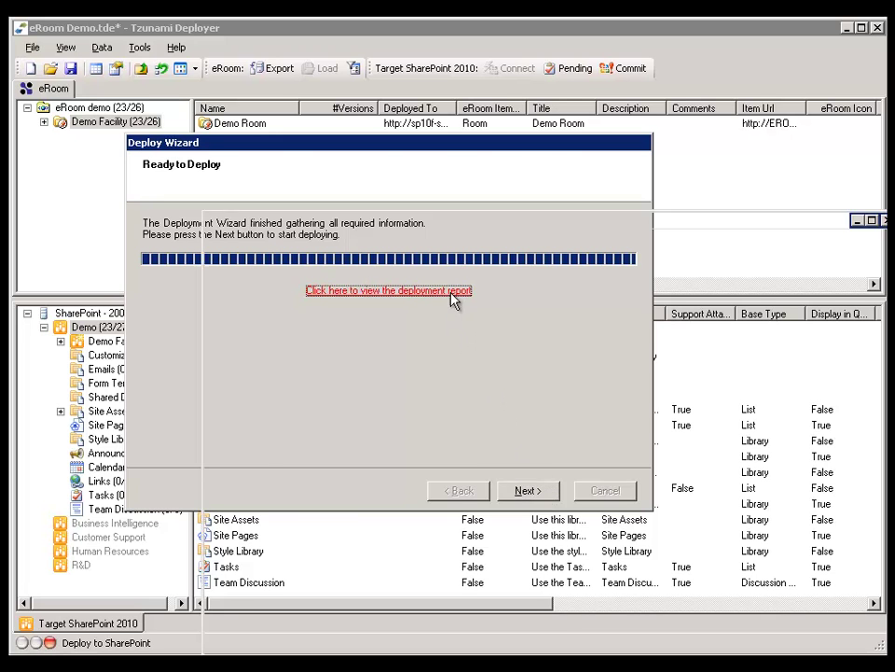
{"action": "mouse_move", "coordinate": [771, 196]}
{"action": "left_mouse_down"}
{"action": "mouse_move", "coordinate": [771, 310]}
{"action": "mouse_move", "coordinate": [774, 194]}
{"action": "left_mouse_up"}
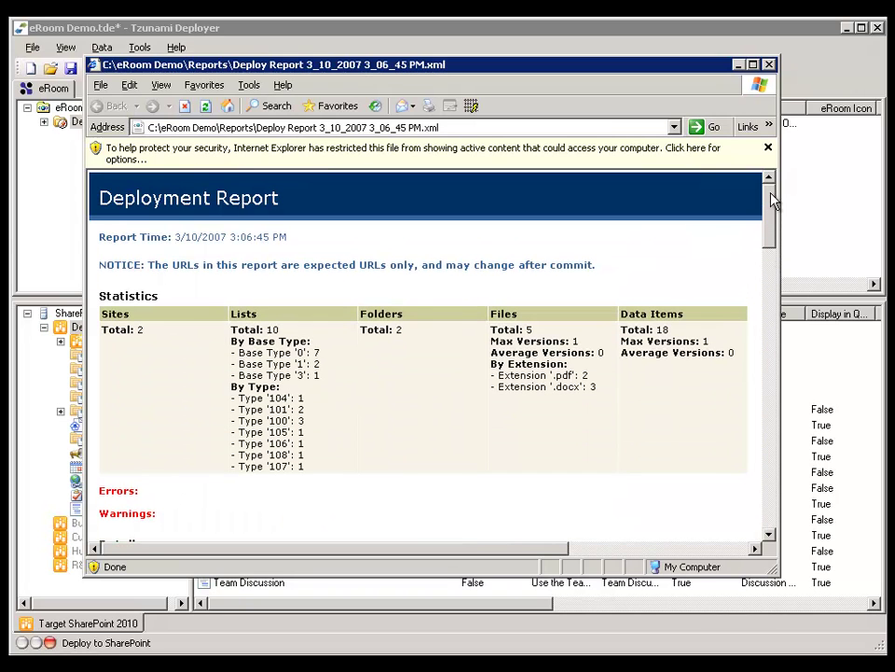
{"action": "left_click", "coordinate": [770, 65]}
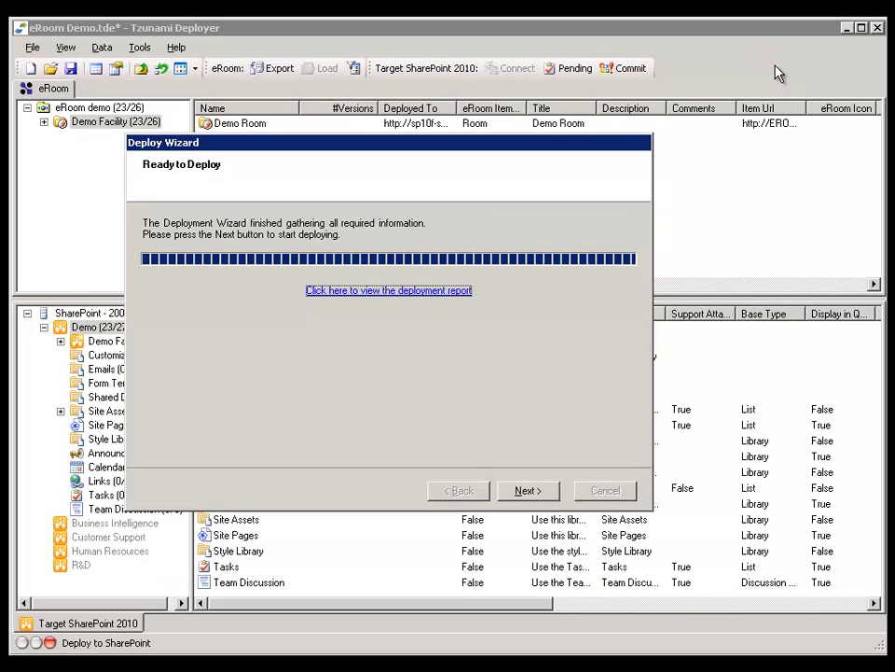
{"action": "left_click", "coordinate": [549, 493]}
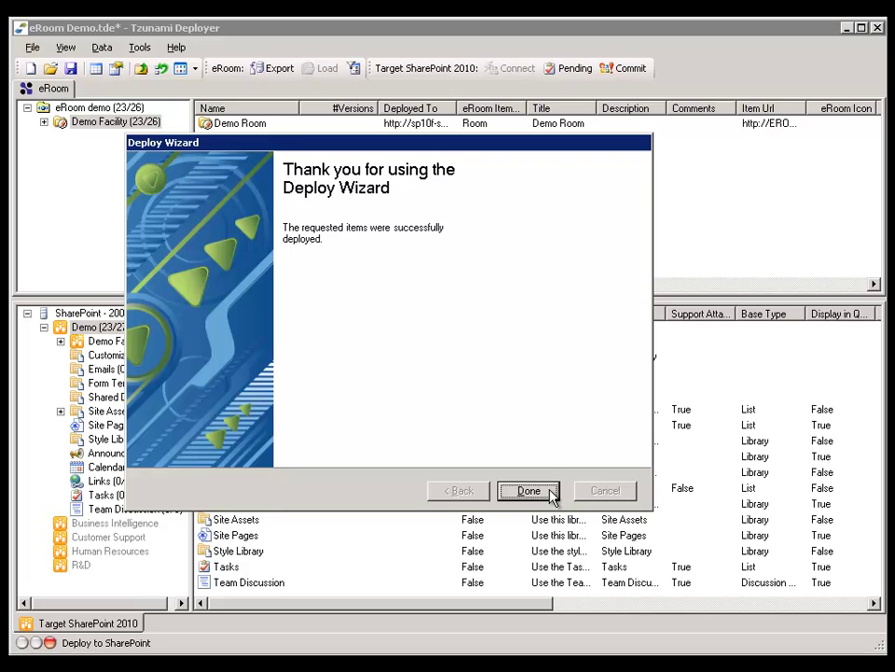
{"action": "left_click", "coordinate": [529, 491]}
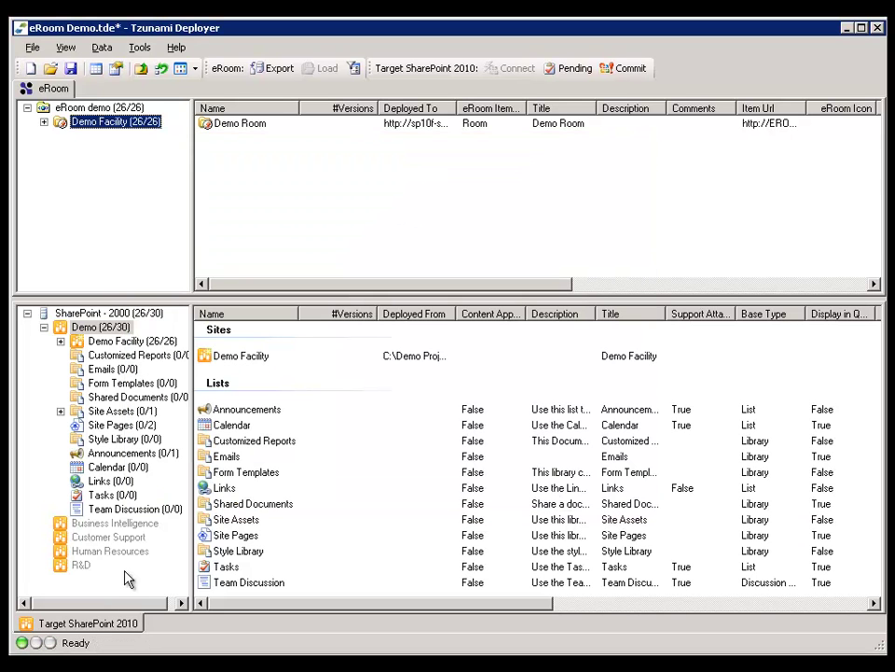
Expand the deployed Demo Facility and Demo Room in the target tree and examine the contents of the HR library
{"action": "left_click", "coordinate": [97, 345]}
{"action": "left_click", "coordinate": [59, 341]}
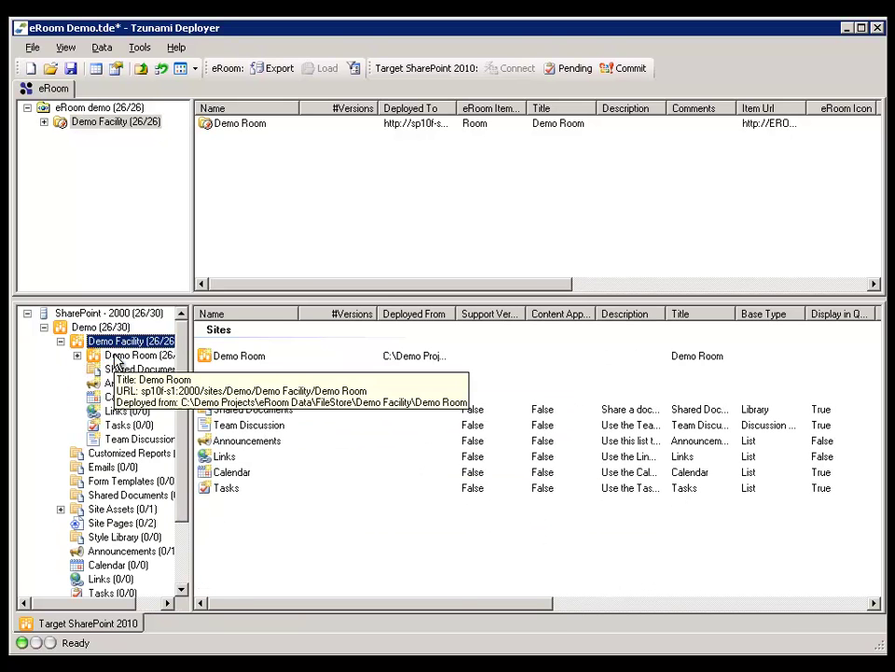
{"action": "left_click", "coordinate": [126, 362]}
{"action": "left_click", "coordinate": [77, 355]}
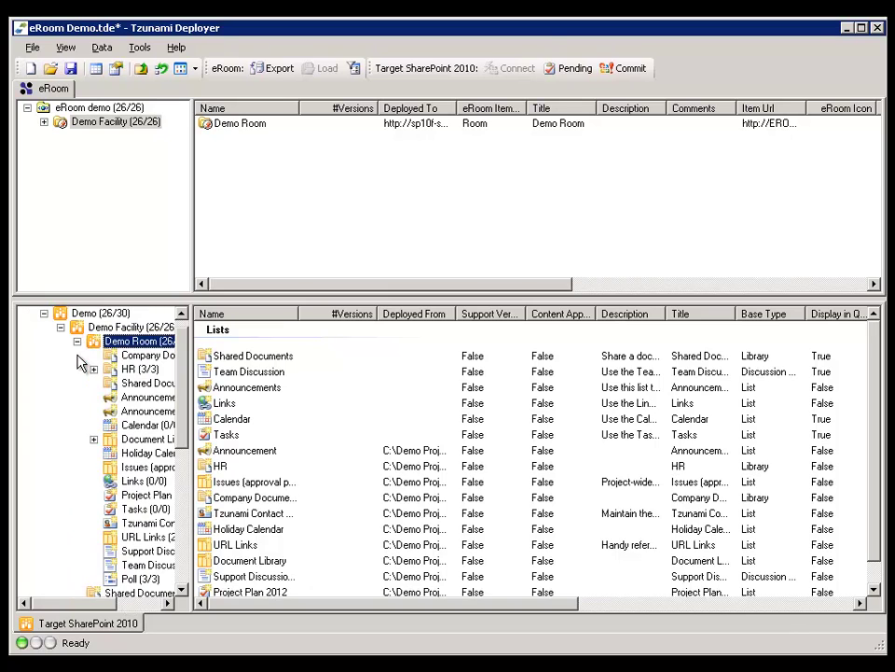
{"action": "left_click", "coordinate": [133, 371]}
{"action": "left_click_drag", "start_coordinate": [321, 607], "coordinate": [301, 598]}
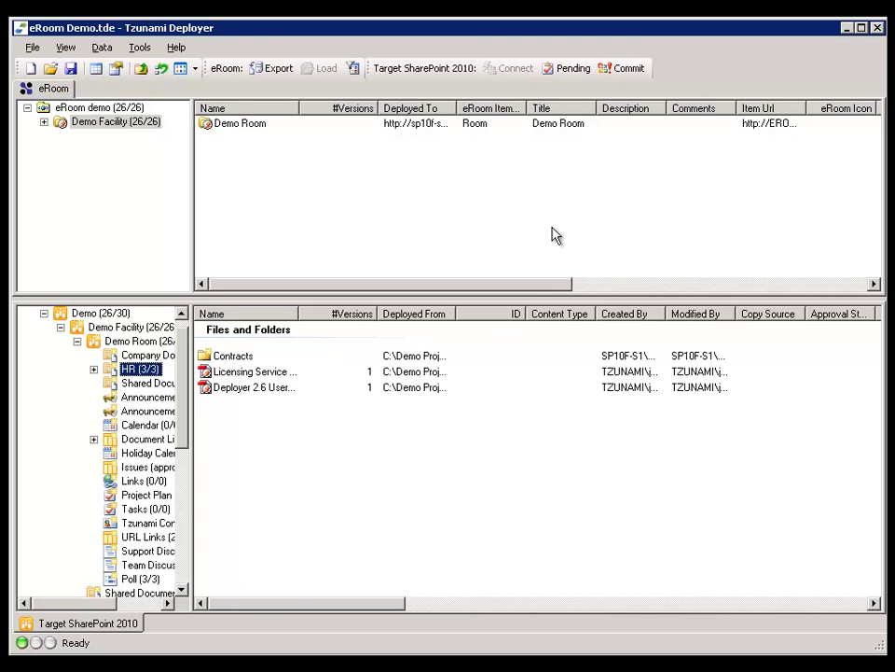
Commit the pending deployment to the target SharePoint 2010 server and view the full execution report
{"action": "left_click", "coordinate": [625, 69]}
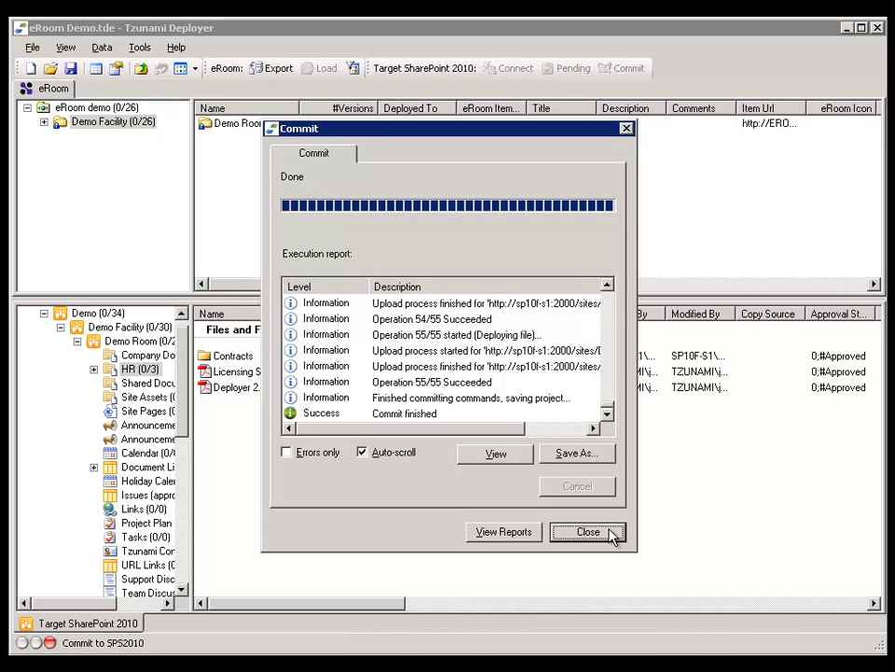
{"action": "left_click", "coordinate": [526, 460]}
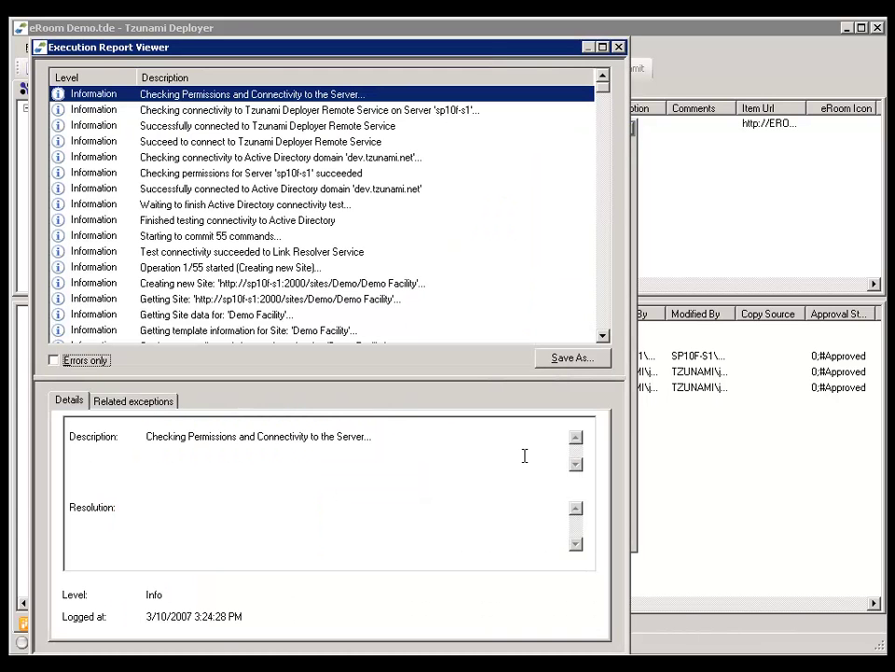
{"action": "mouse_move", "coordinate": [600, 90]}
{"action": "left_mouse_down"}
{"action": "mouse_move", "coordinate": [606, 121]}
{"action": "mouse_move", "coordinate": [607, 93]}
{"action": "left_mouse_up"}
{"action": "left_click", "coordinate": [619, 48]}
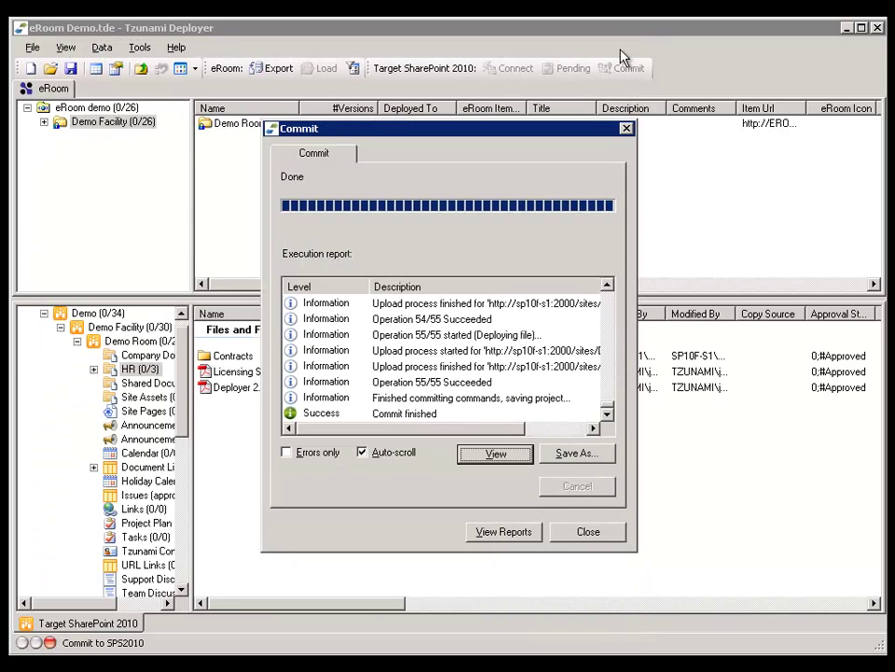
Close the finished commit report and open the deployed Demo Room site from the target tree in Internet Explorer
{"action": "left_click", "coordinate": [588, 531]}
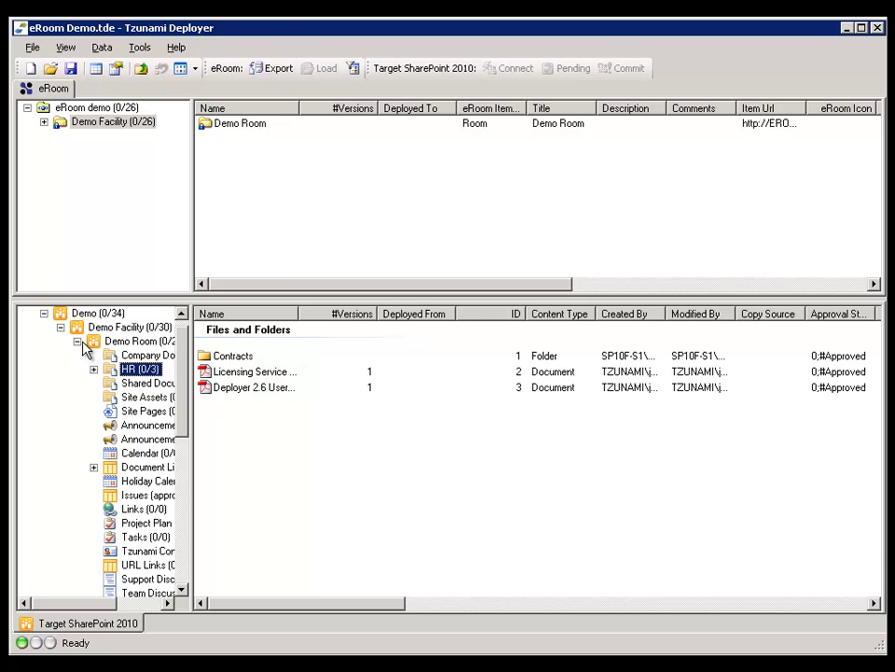
{"action": "left_click", "coordinate": [139, 341]}
{"action": "right_click", "coordinate": [139, 344]}
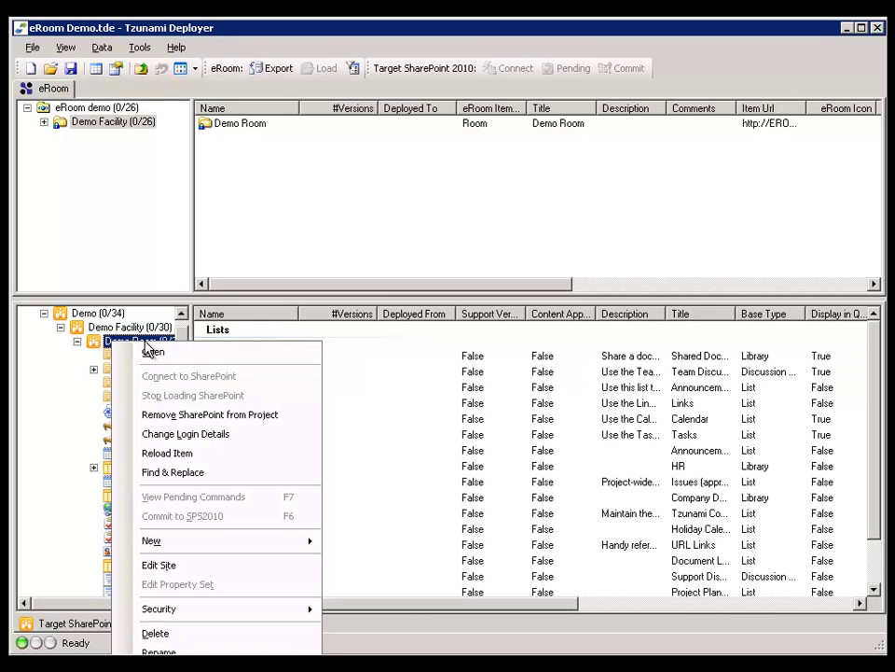
{"action": "left_click", "coordinate": [198, 352]}
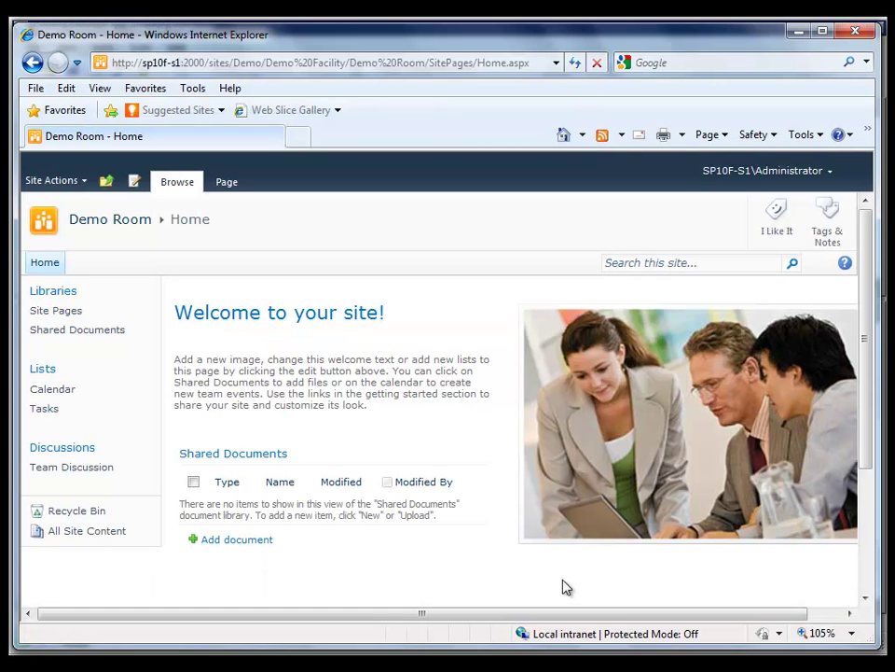
Examine all site content of the Demo Room site, then return to Tzunami Deployer and collapse Demo Room in the target tree
{"action": "left_click", "coordinate": [106, 539]}
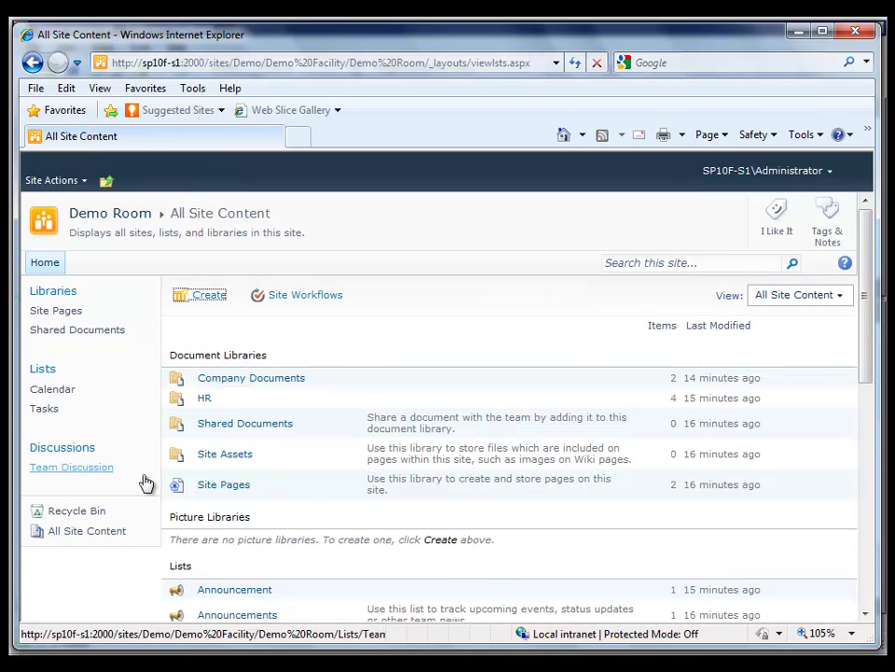
{"action": "scroll", "coordinate": [144, 479], "scroll_direction": "down", "scroll_amount": 6}
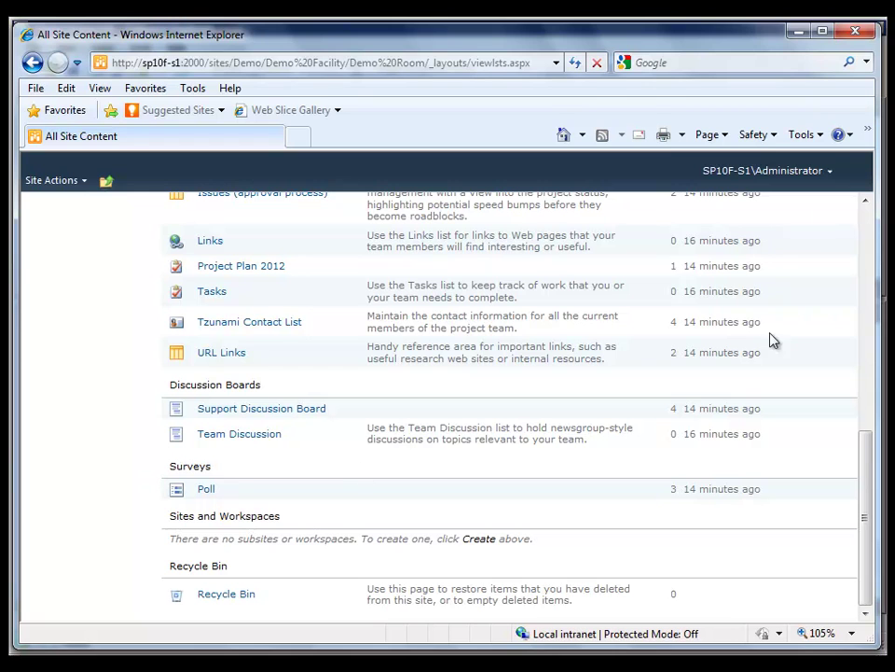
{"action": "left_click", "coordinate": [864, 35]}
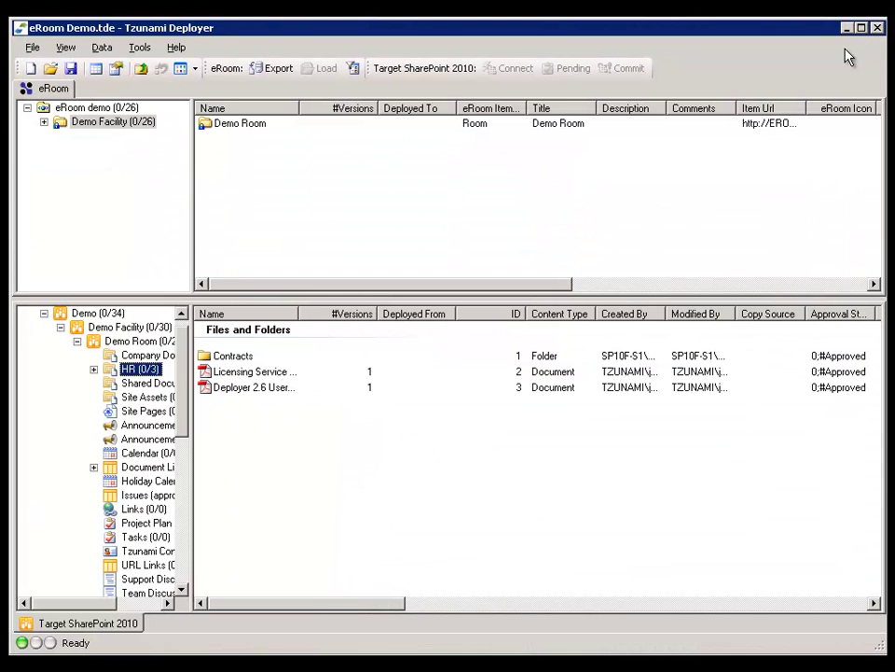
{"action": "left_click", "coordinate": [77, 342]}
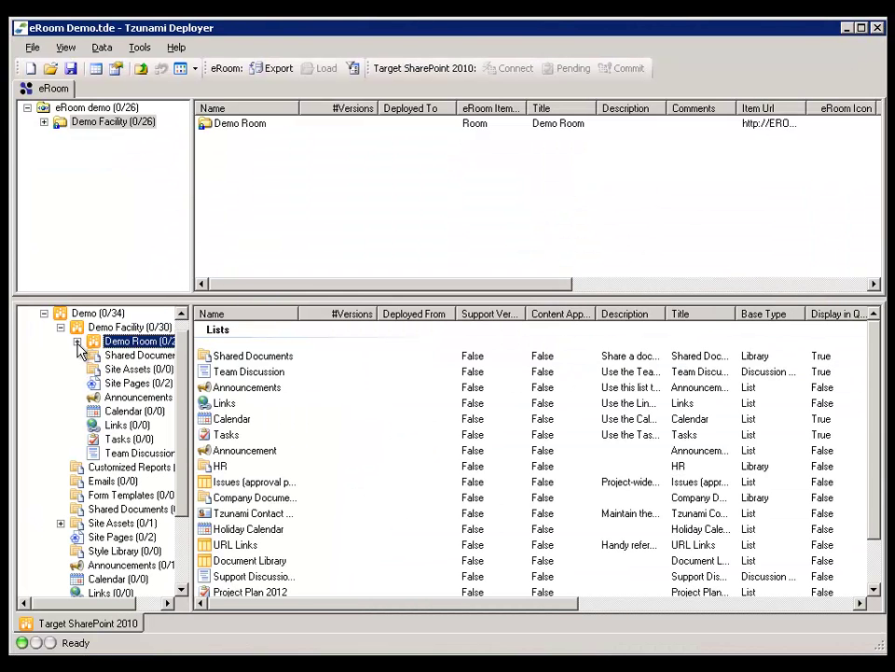